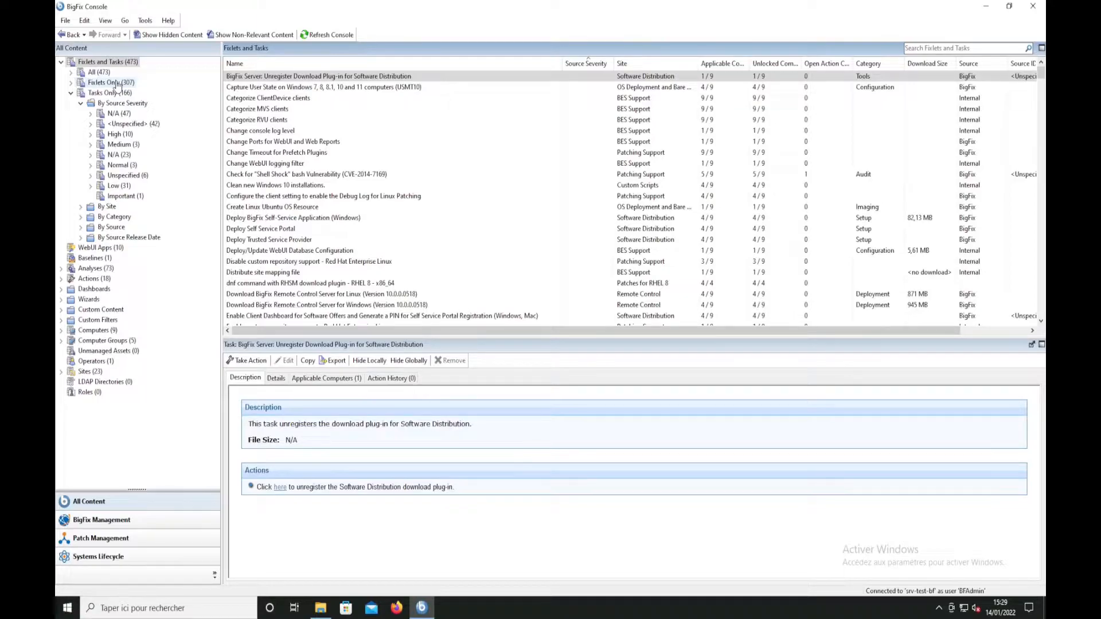
- Collapse the task groups, review Fixlets Only by source and by site, and list the fixlets with Critical source severity
click(70, 92)
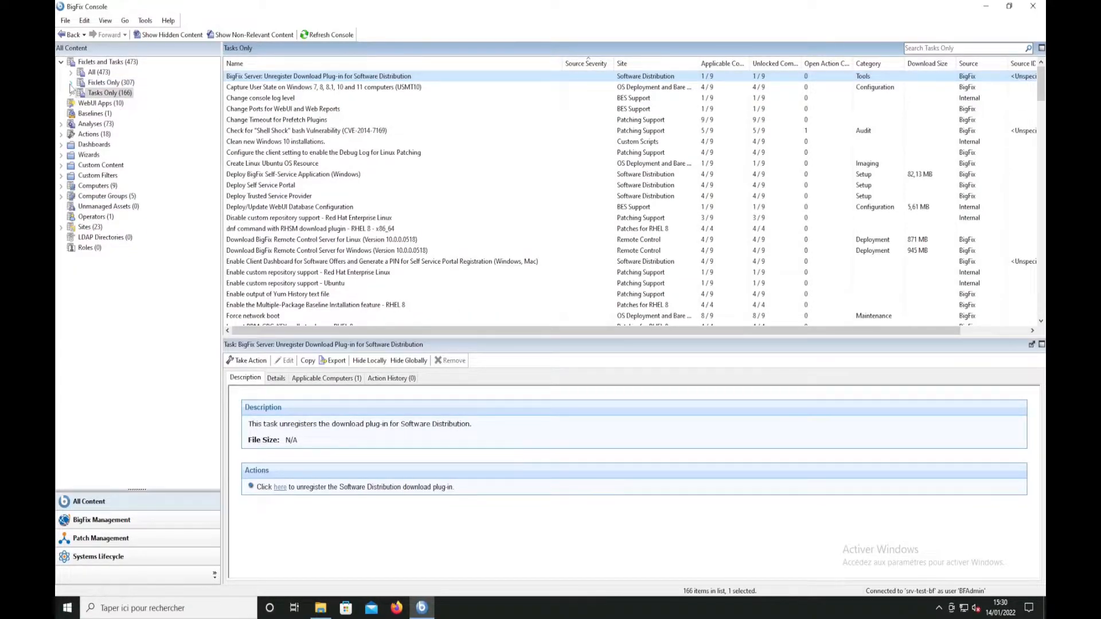
click(71, 83)
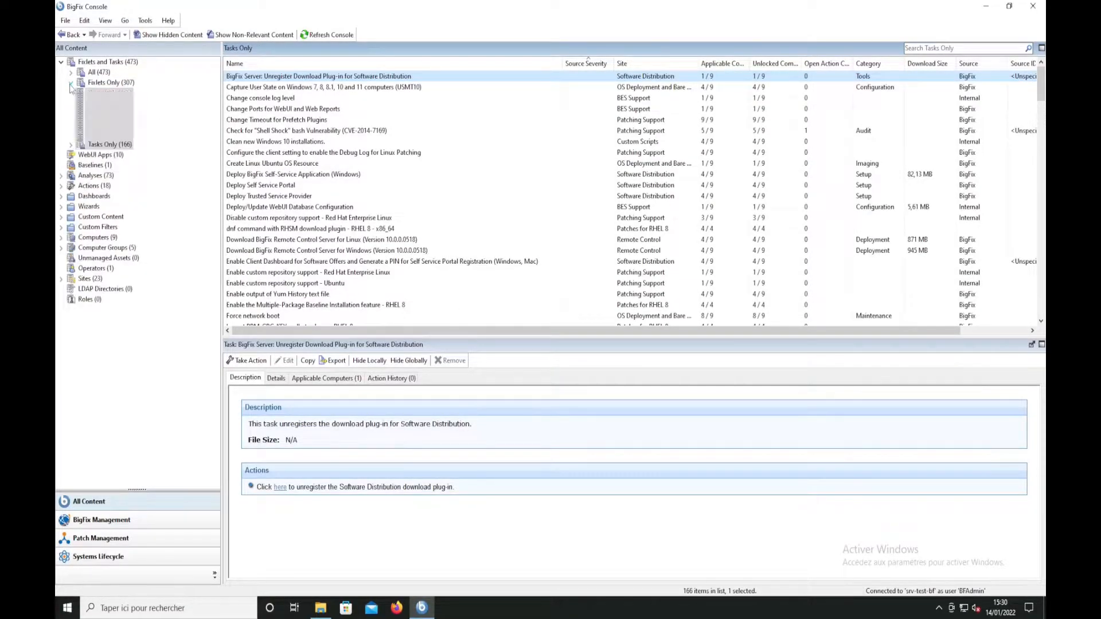
click(80, 125)
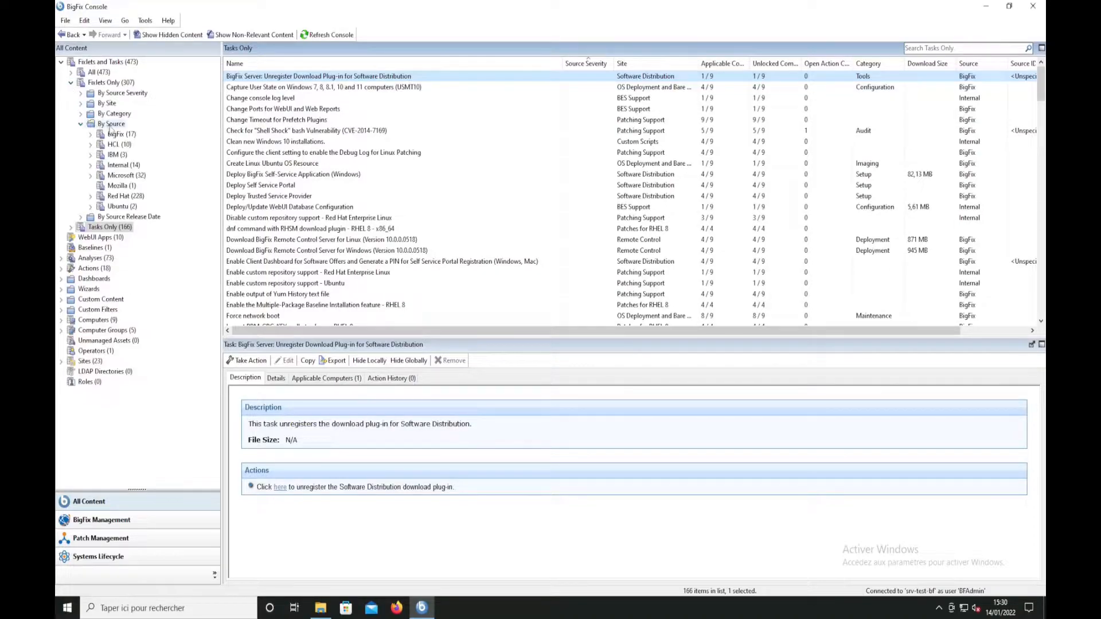
click(80, 125)
click(81, 103)
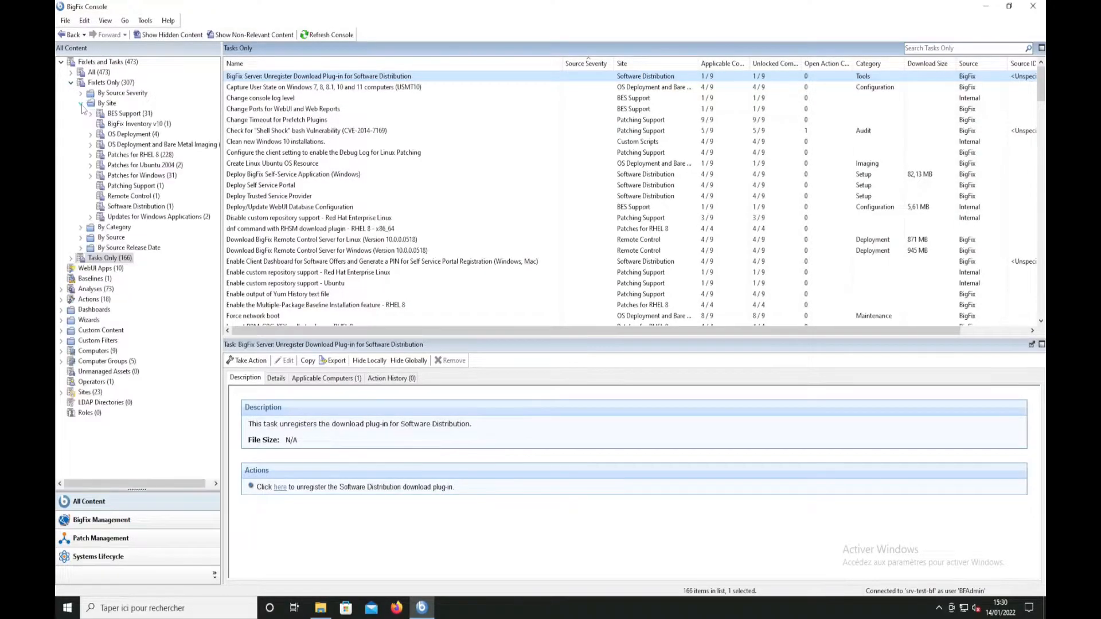
click(81, 104)
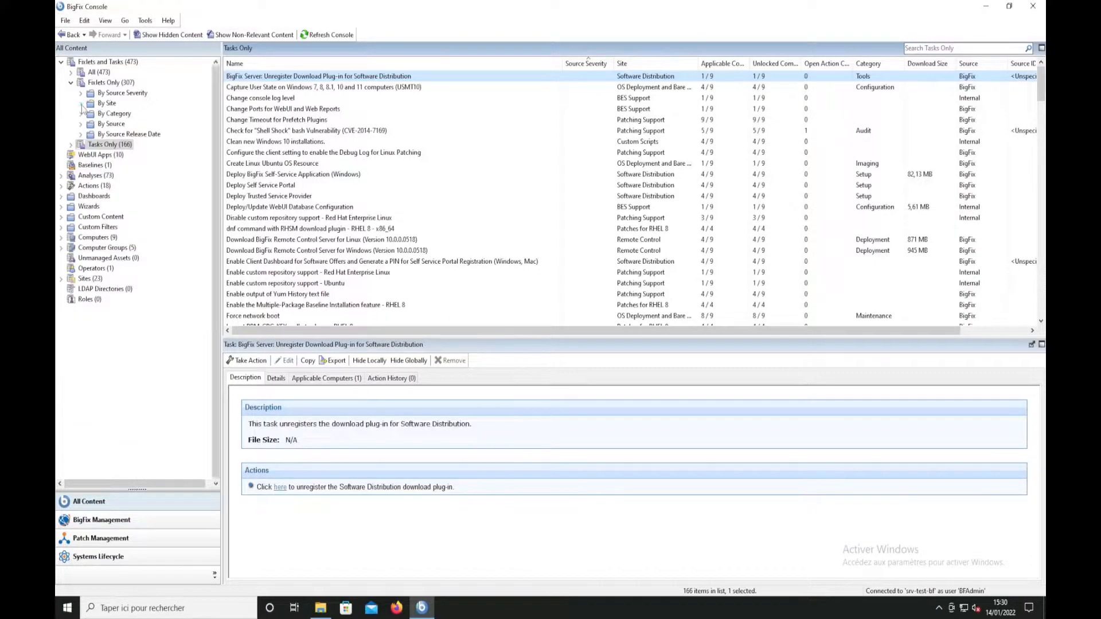
click(81, 94)
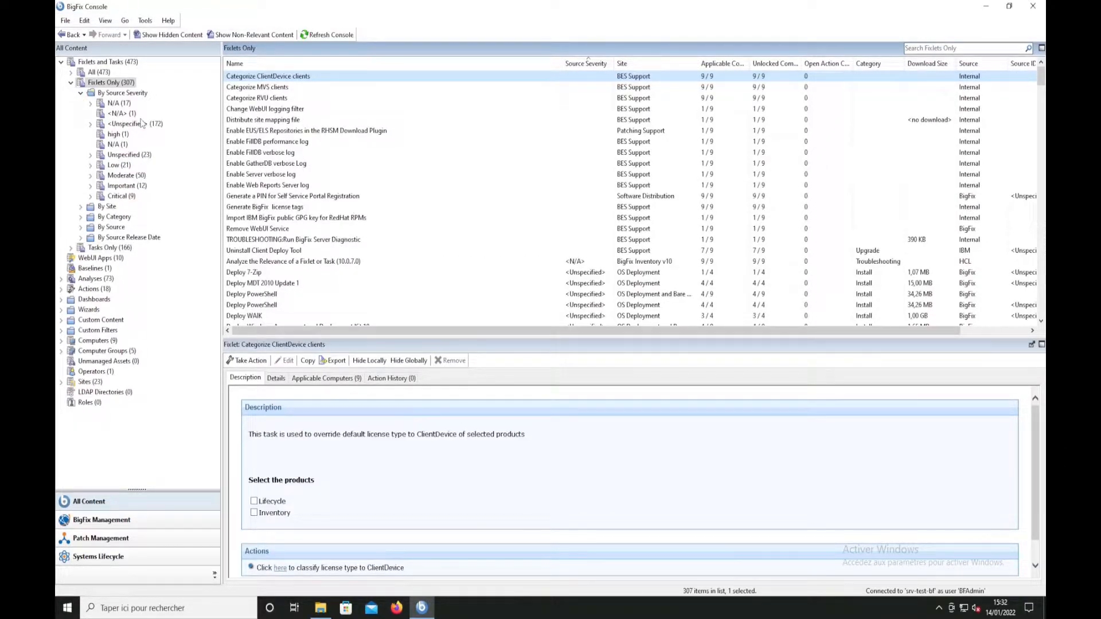
click(118, 197)
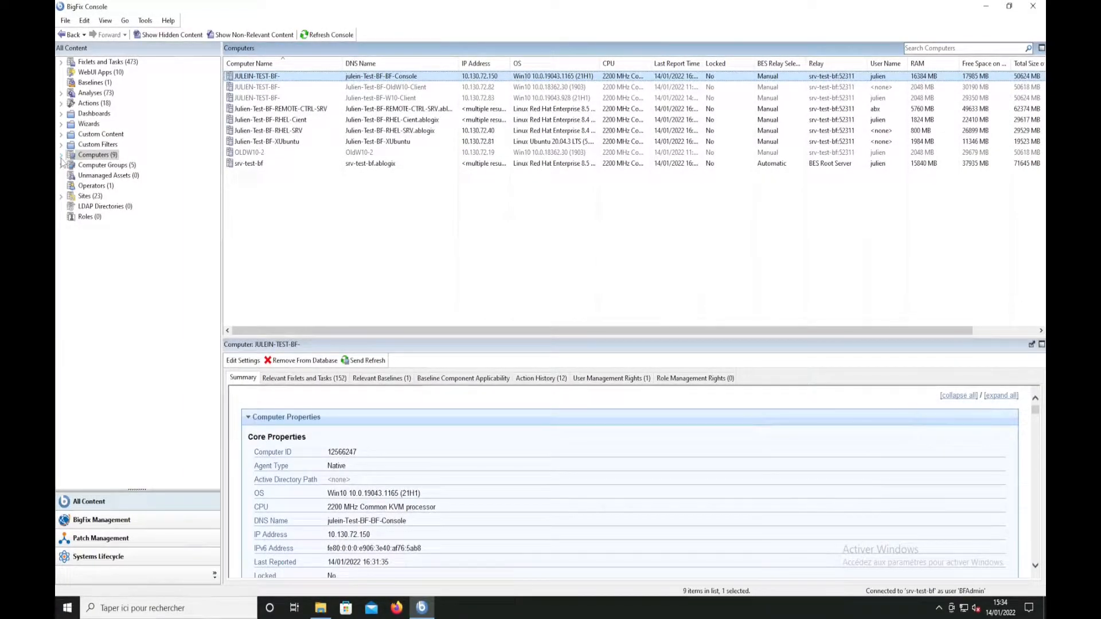
- Break the computers down by retrieved properties and list those whose OS is Win10 10.0.18362.30 (1903)
click(61, 156)
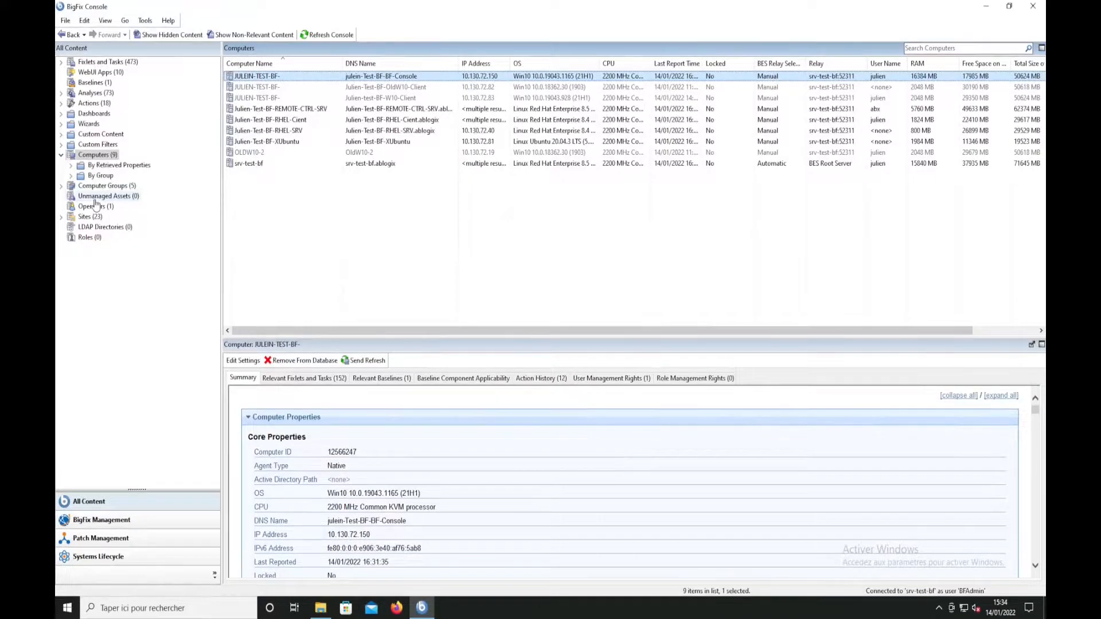
click(70, 165)
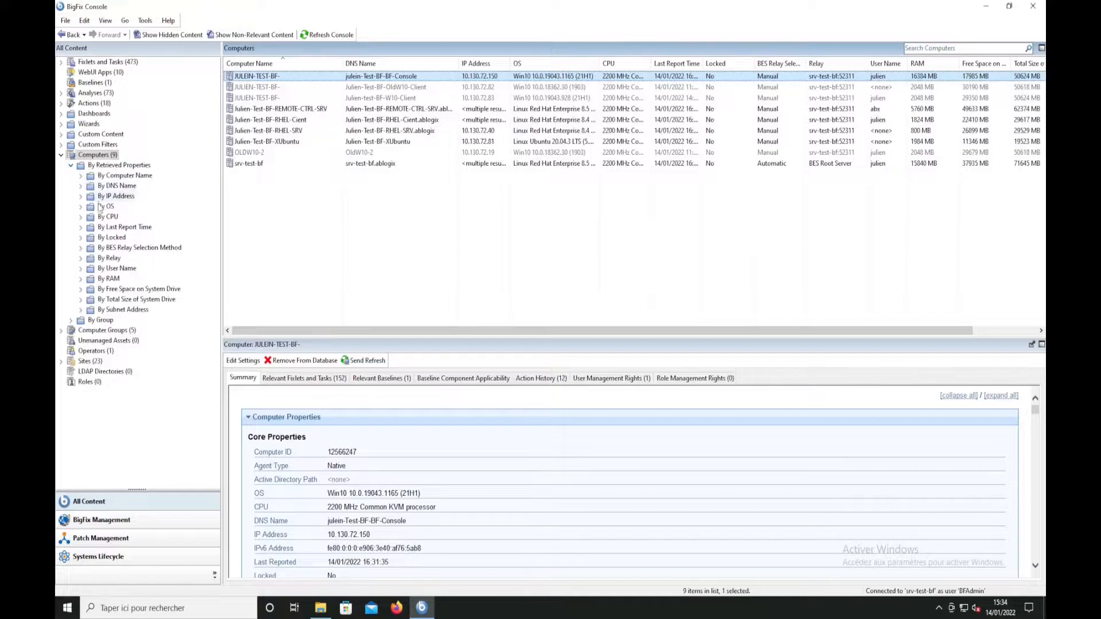
click(81, 206)
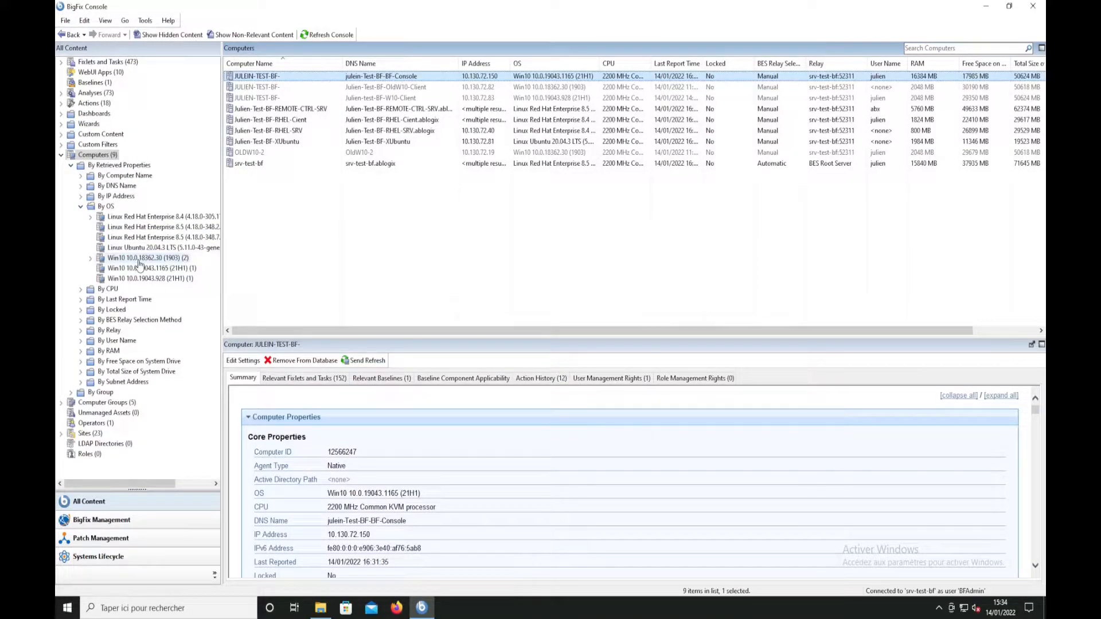
click(139, 259)
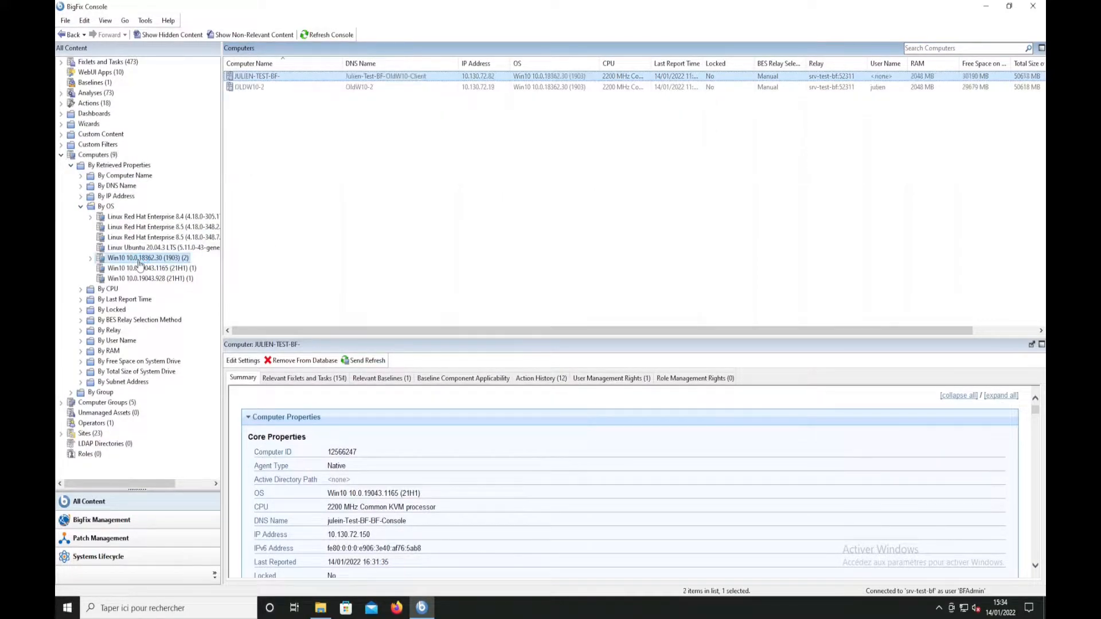
- List the computers using relay srv-test-bf:52311 and those in subnet 10.130.72.0, and review that subnet's property groupings
click(81, 330)
click(120, 352)
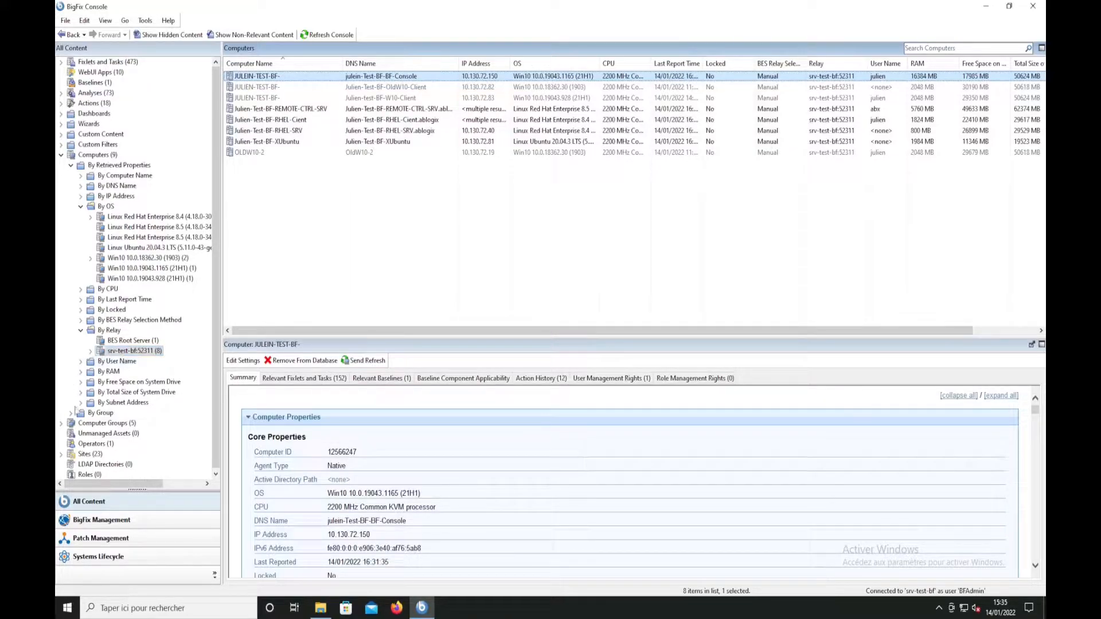
click(81, 404)
click(121, 413)
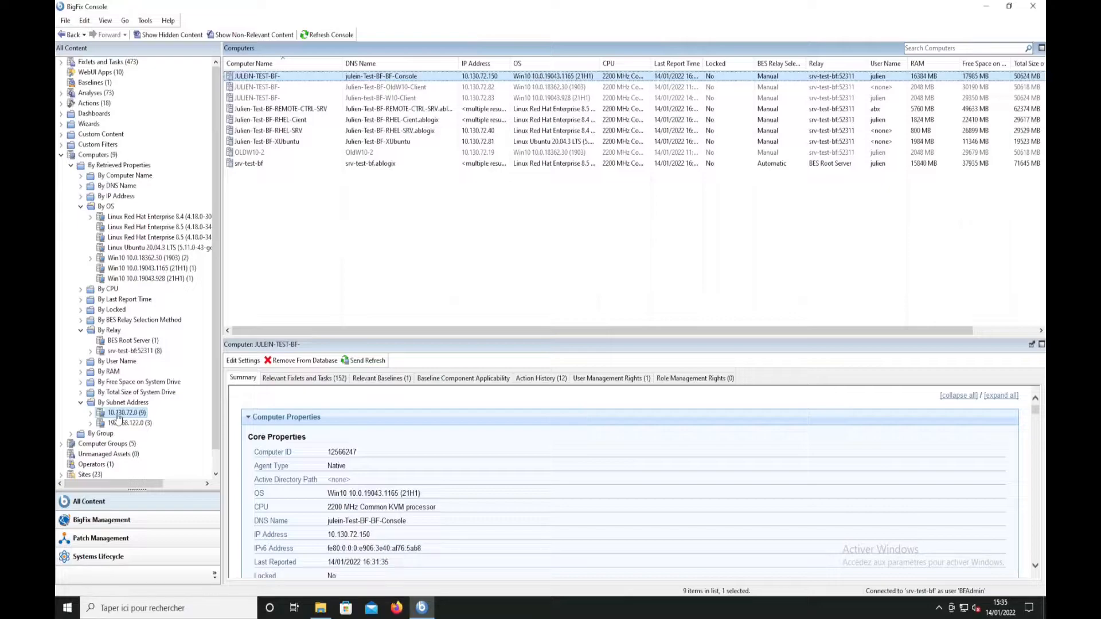
scroll(117, 418, down, 1)
click(91, 391)
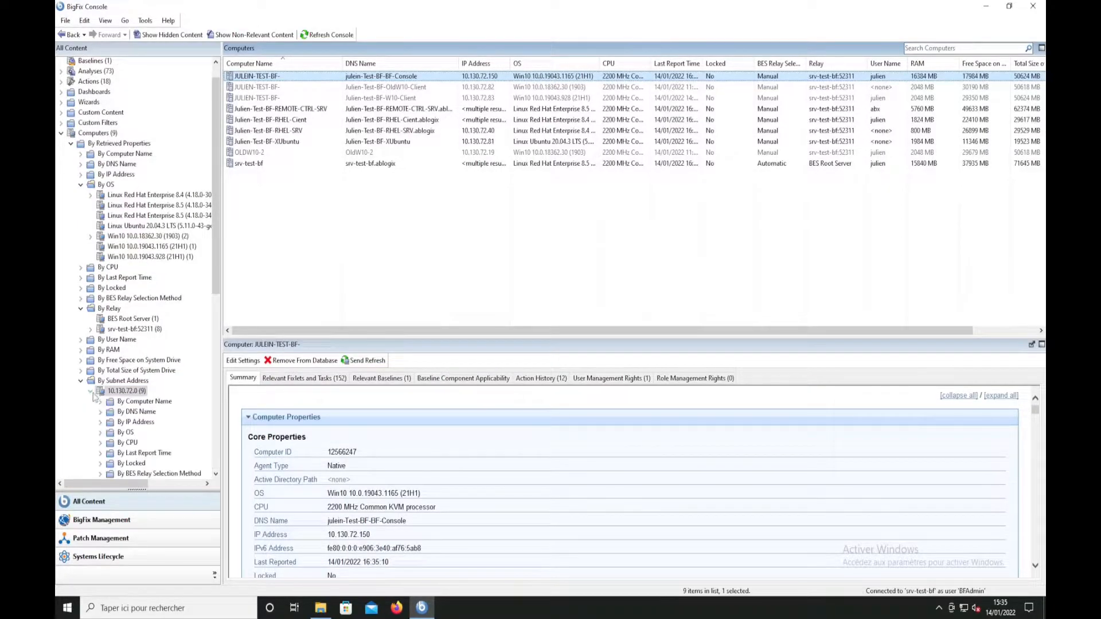
scroll(95, 394, down, 2)
scroll(115, 401, down, 4)
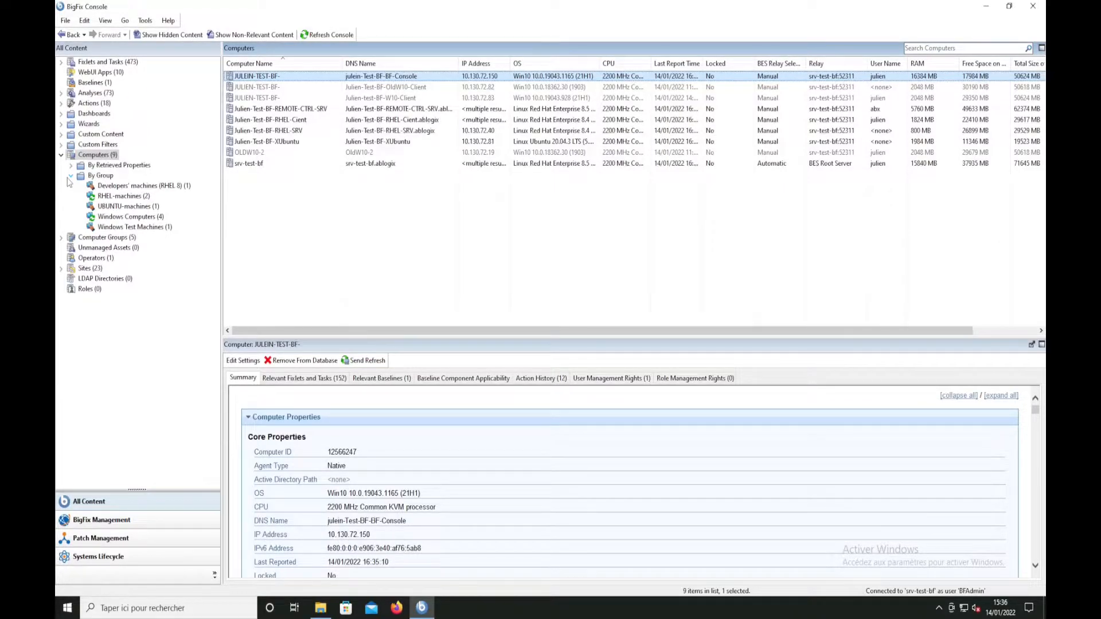
- List the computers in the RHEL-machines group and browse the columns available for the computer list
click(124, 196)
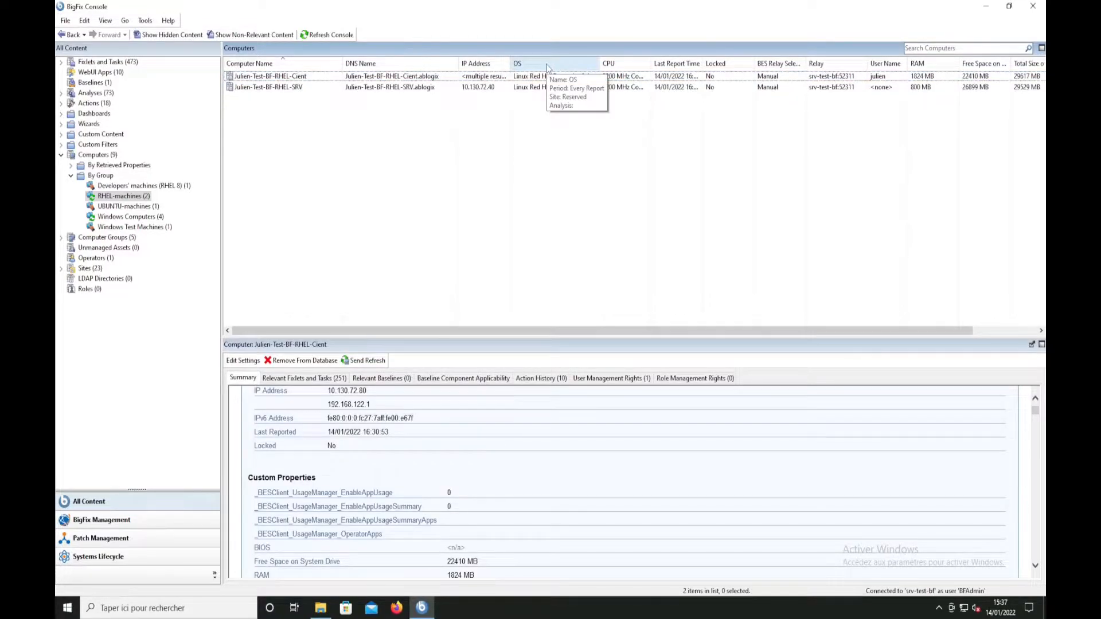
right_click(547, 68)
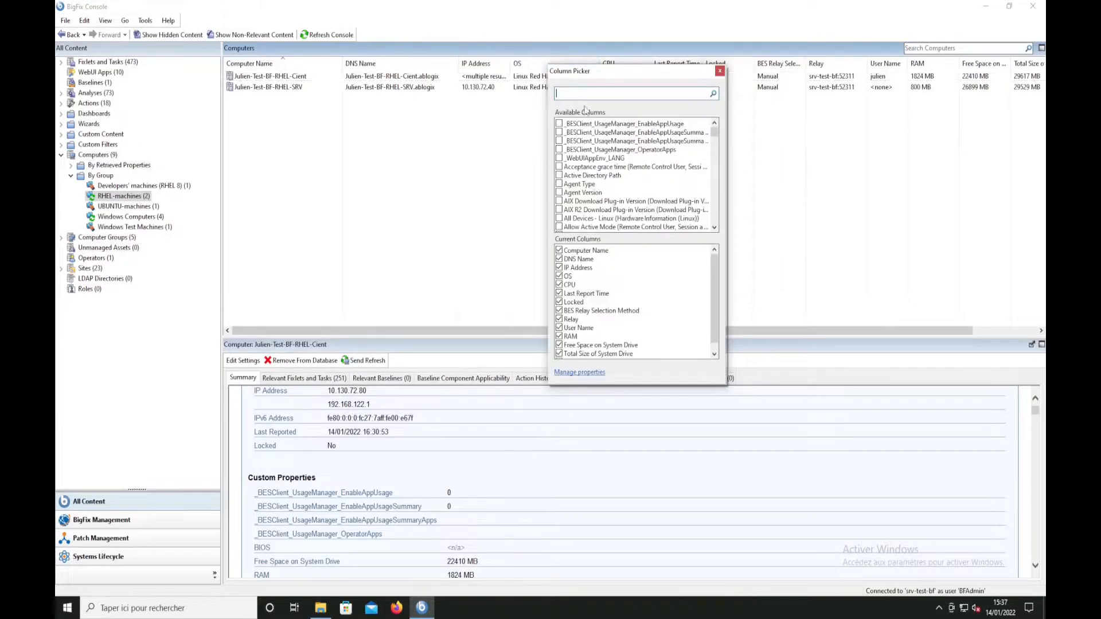
scroll(653, 168, down, 3)
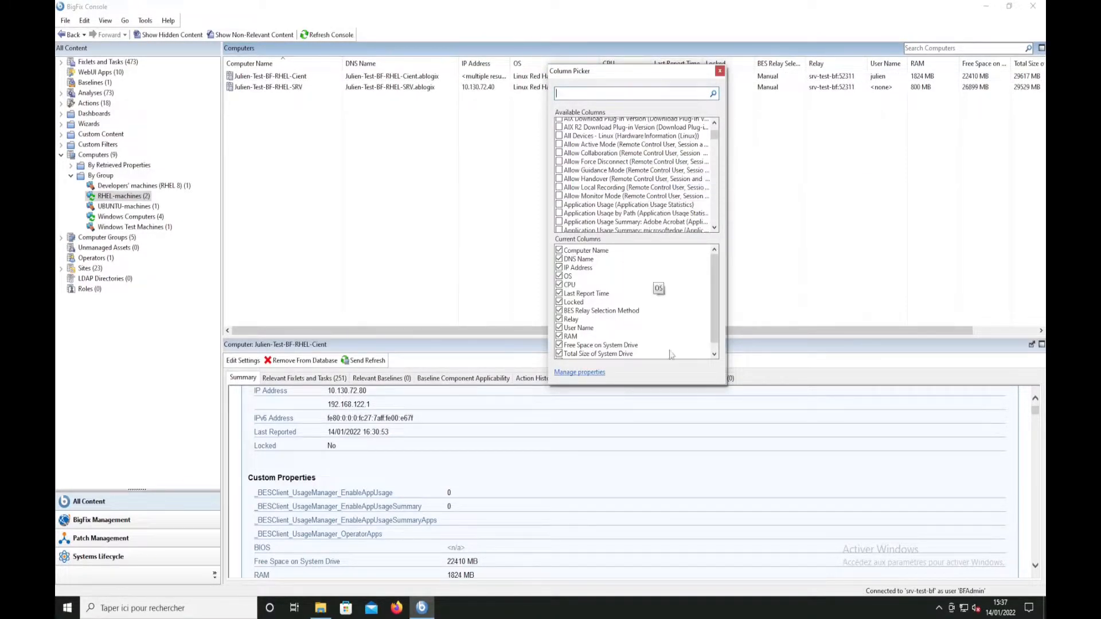
- Open the computer property manager, add a new property and start editing its relevance expression
click(580, 372)
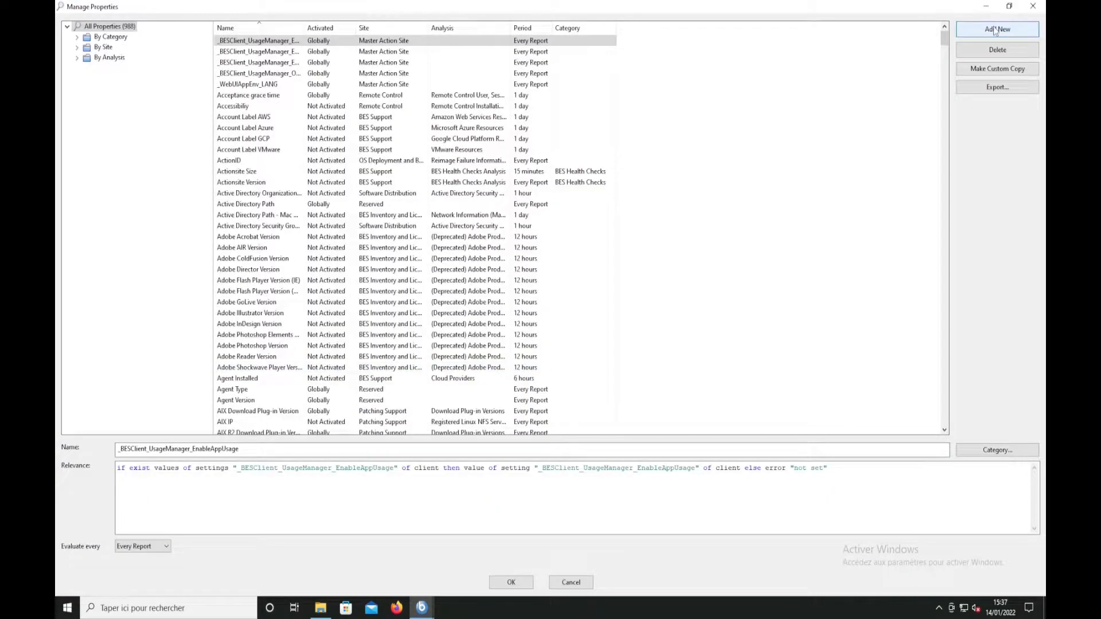
click(995, 29)
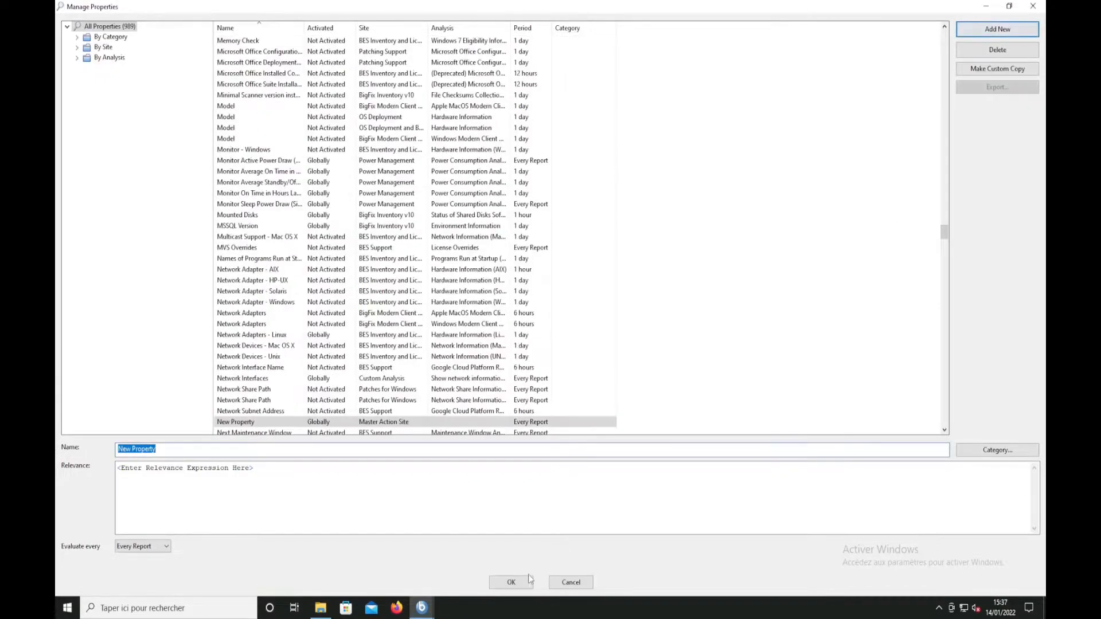
click(264, 471)
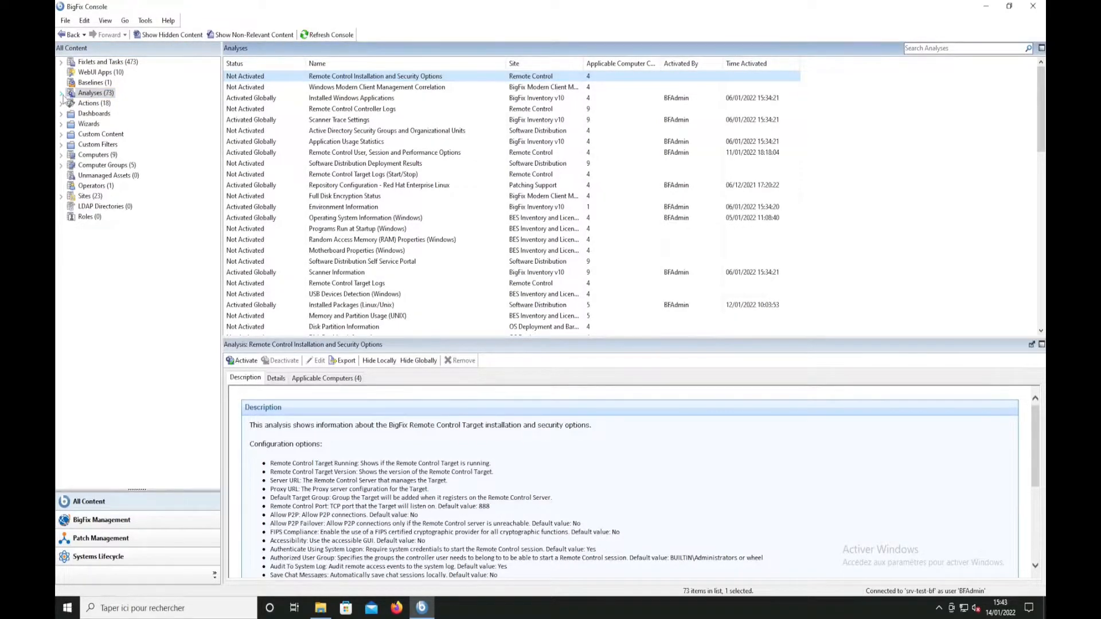
- Group the analyses by status and review the Activated Globally group
click(62, 93)
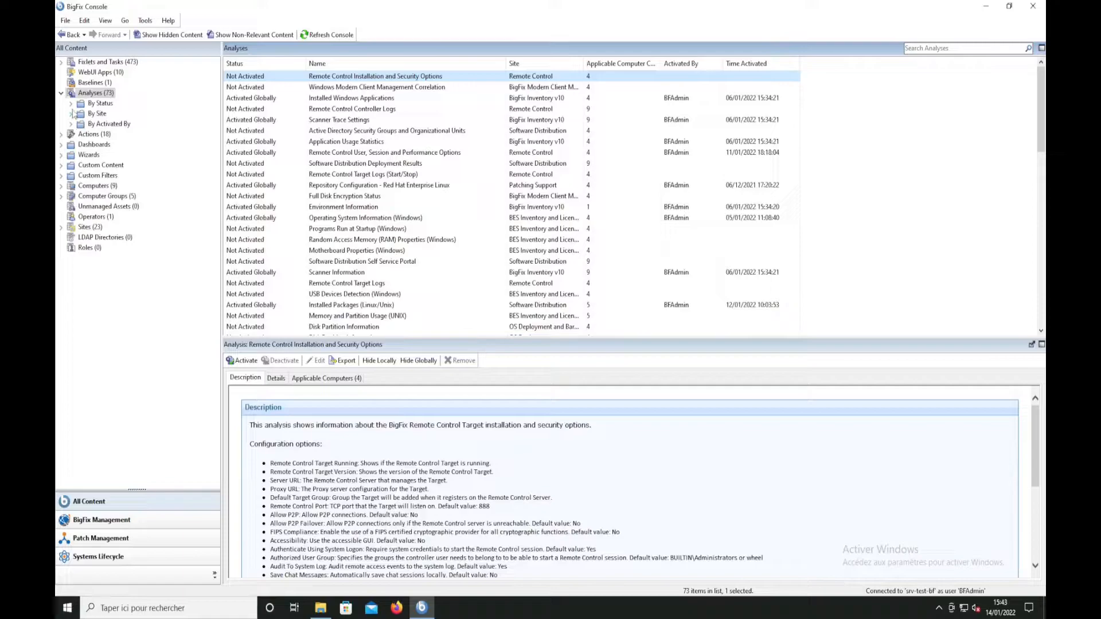
click(72, 104)
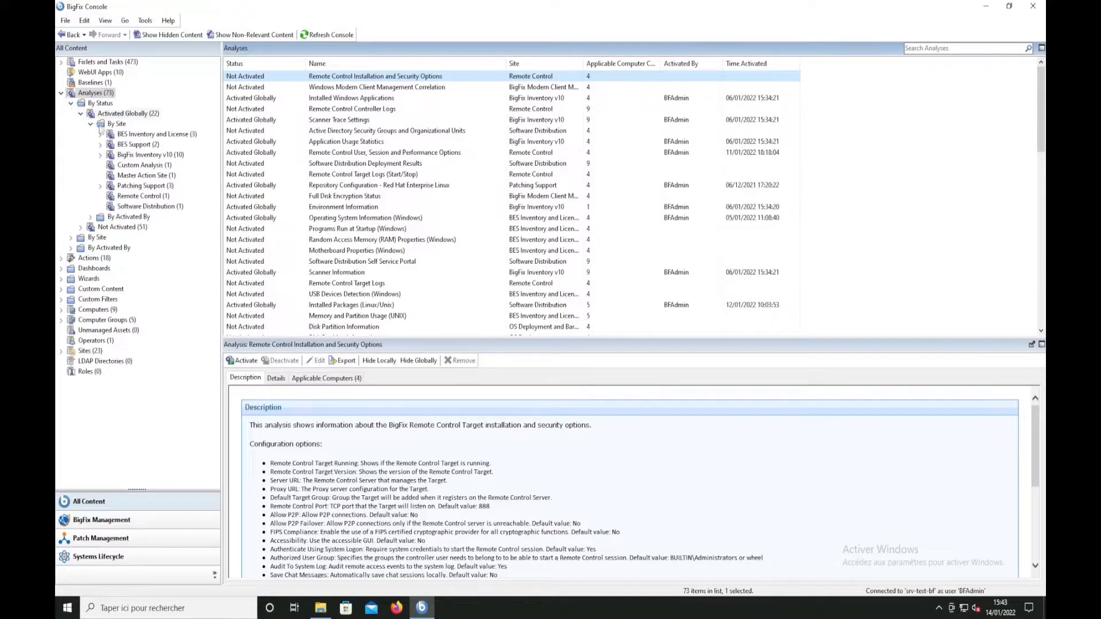
double_click(124, 113)
- Search the analyses for log4j and open the results of the log4j2-scan results analysis
click(948, 48)
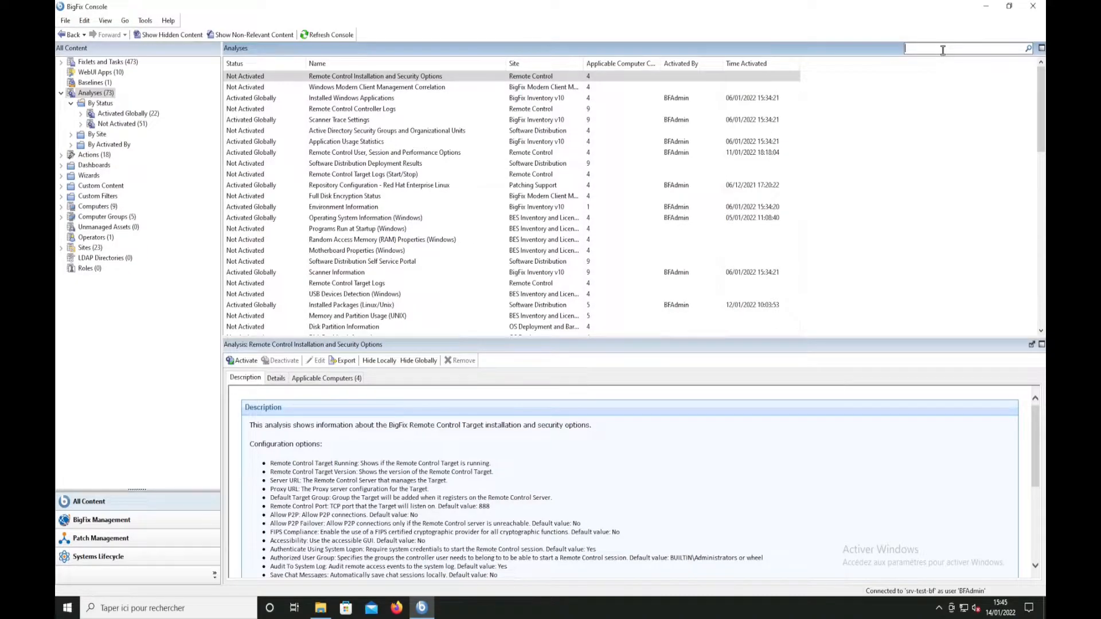
text(g4j)
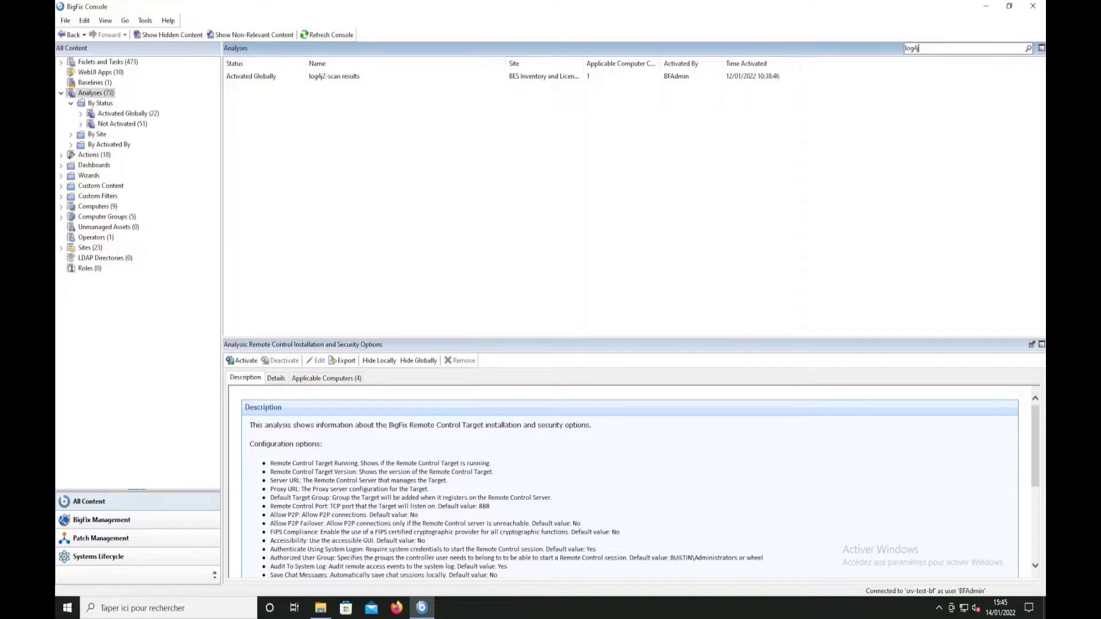
click(332, 78)
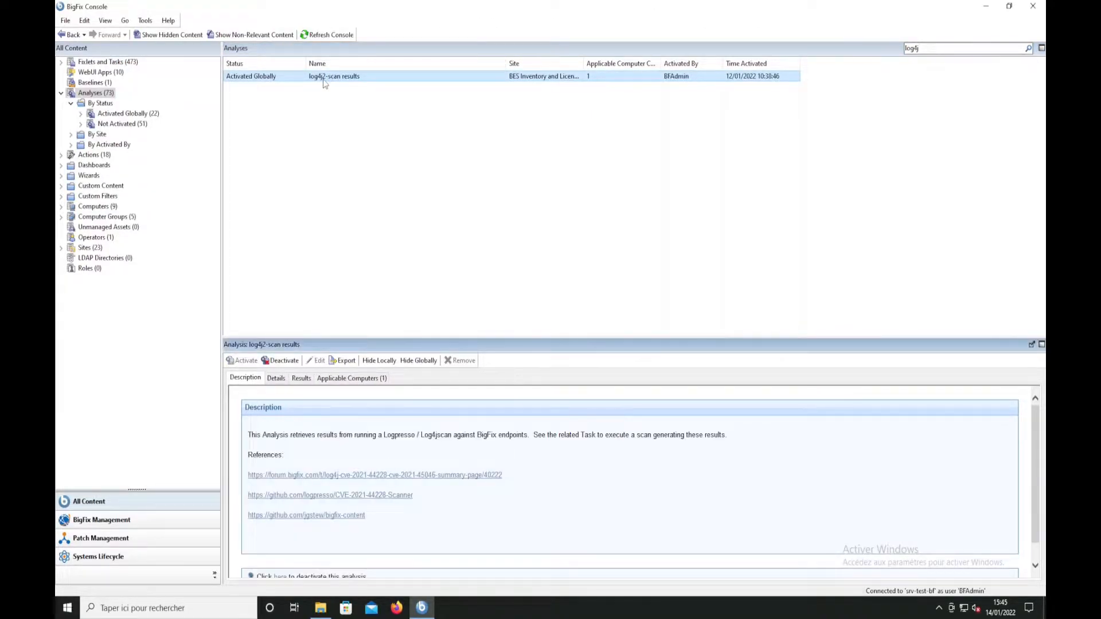
click(301, 381)
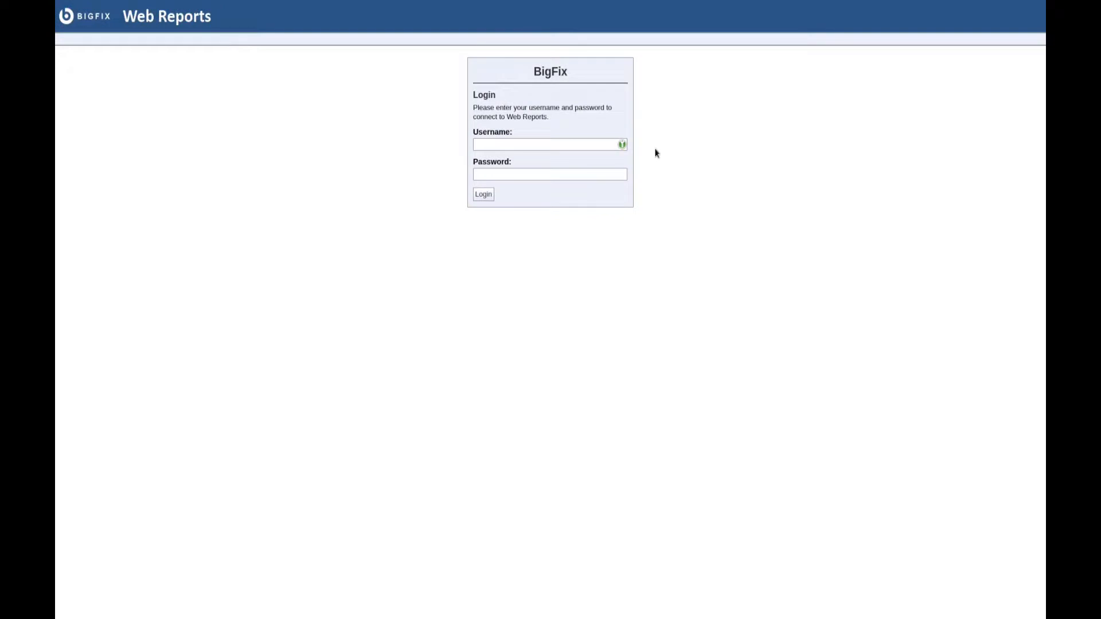
- Switch to BigFix Web Reports and sign in with the saved username and password of the web report user
click(622, 145)
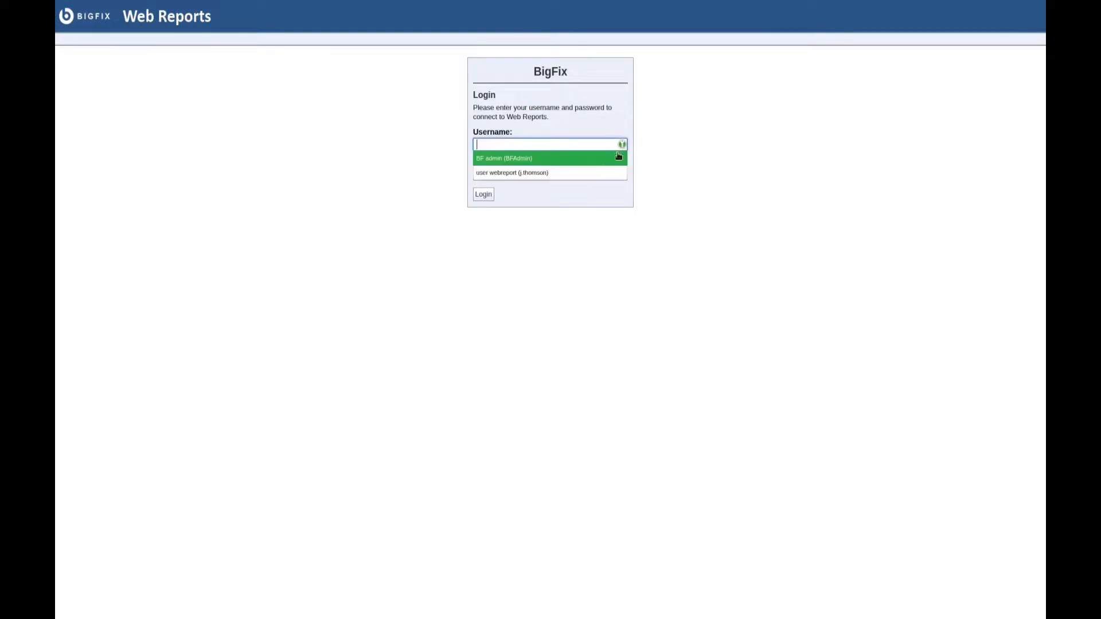
click(590, 176)
click(486, 195)
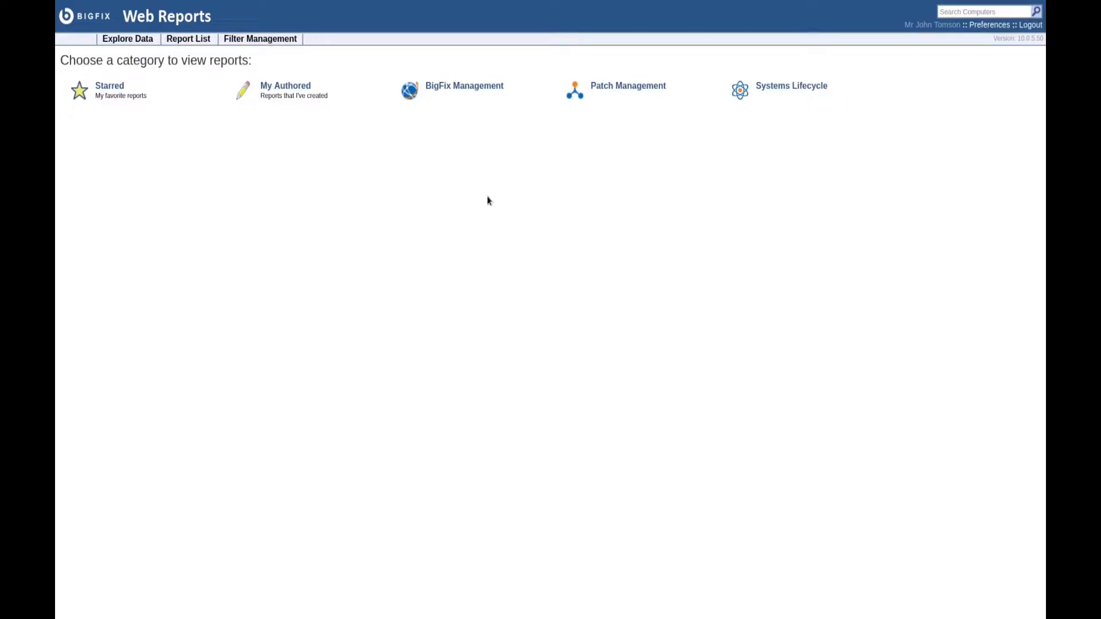
- Open the log4j2-scan results report and show its findings per computer
click(195, 37)
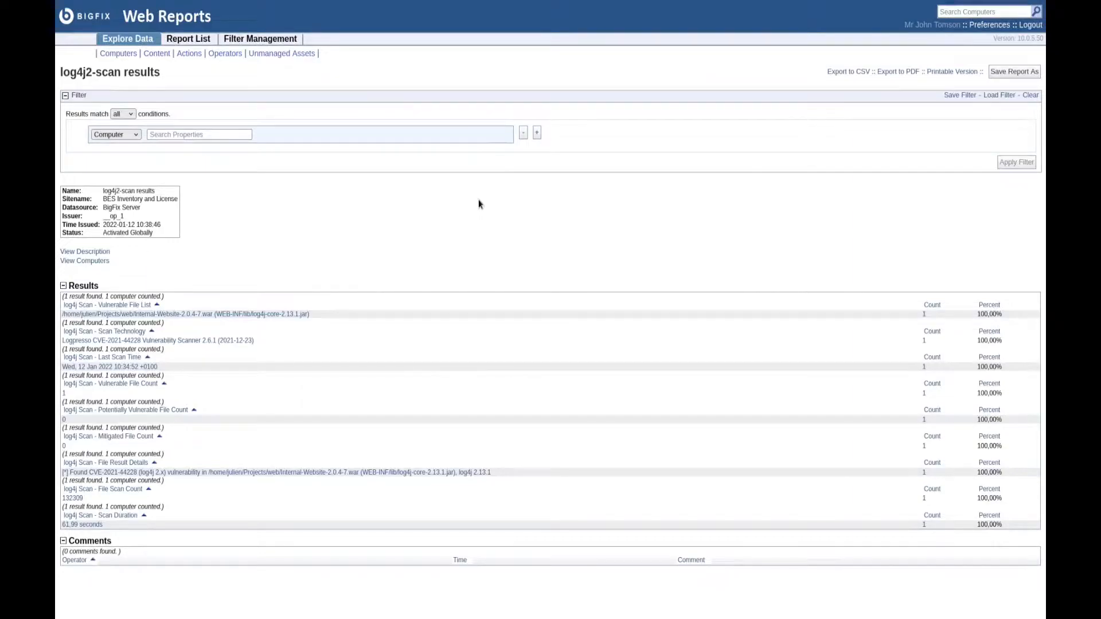
click(92, 262)
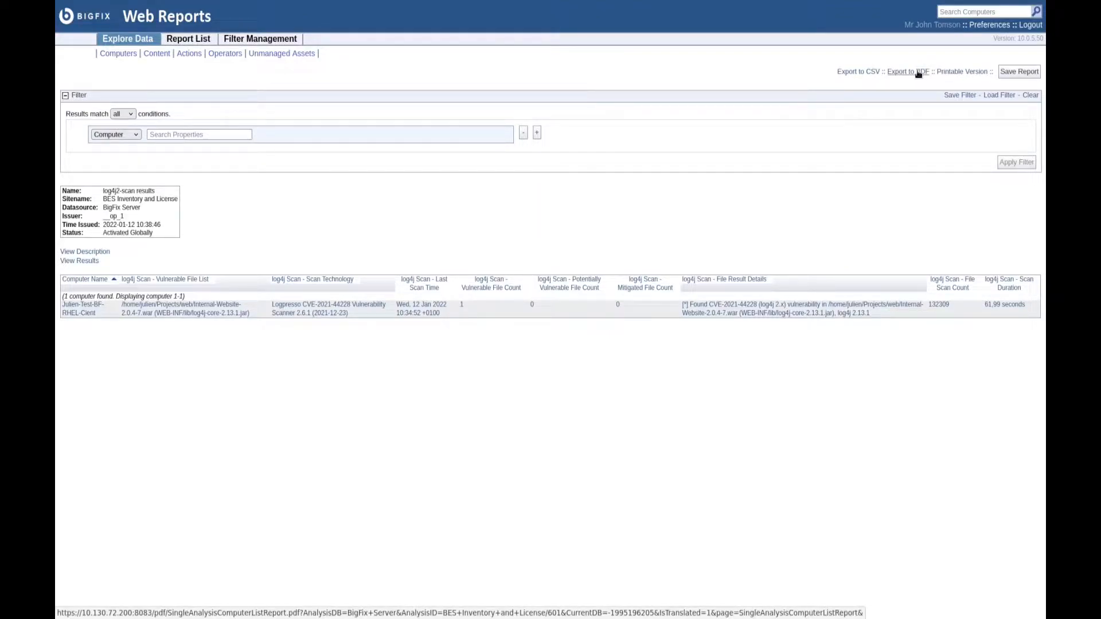
- Export the per-computer log4j2-scan report to CSV and open it in LibreOffice Calc with Unicode (UTF-8) and comma separation
click(851, 72)
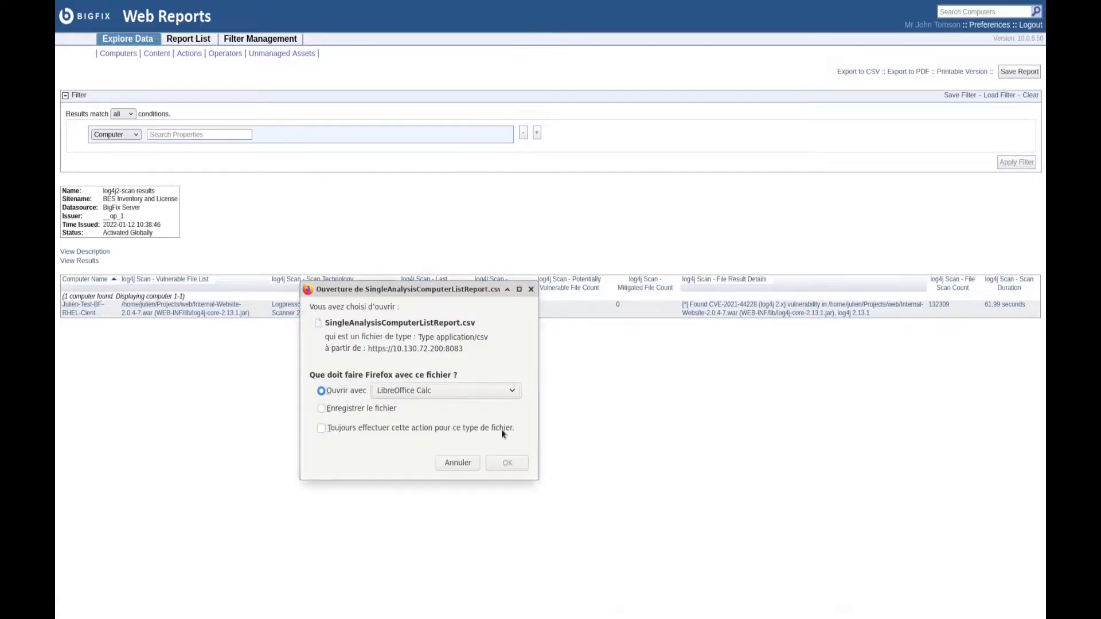
click(507, 463)
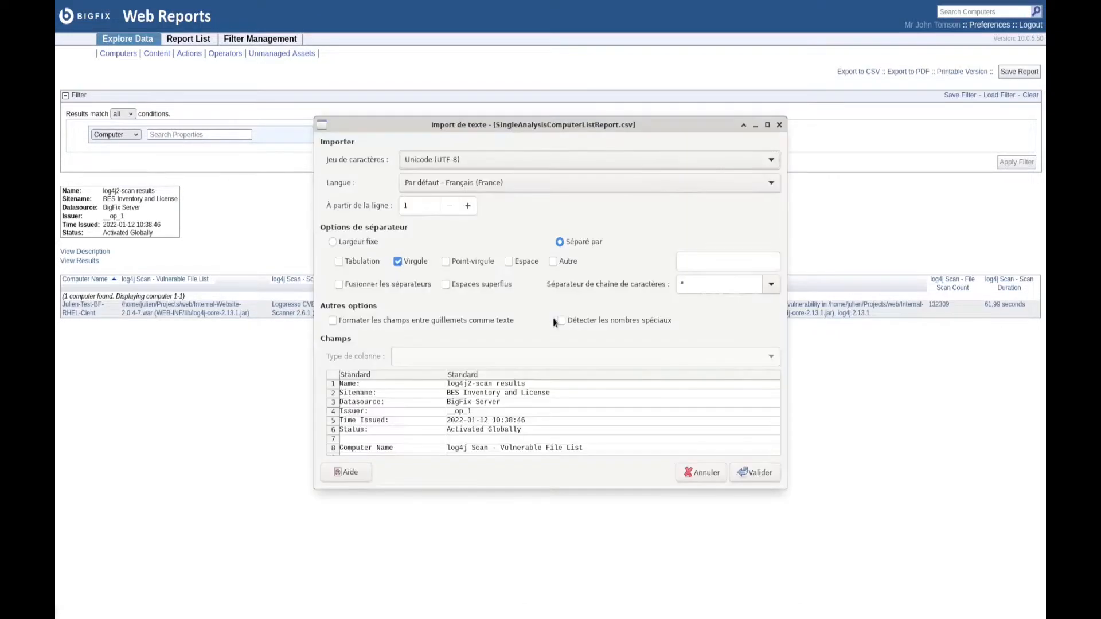
click(755, 473)
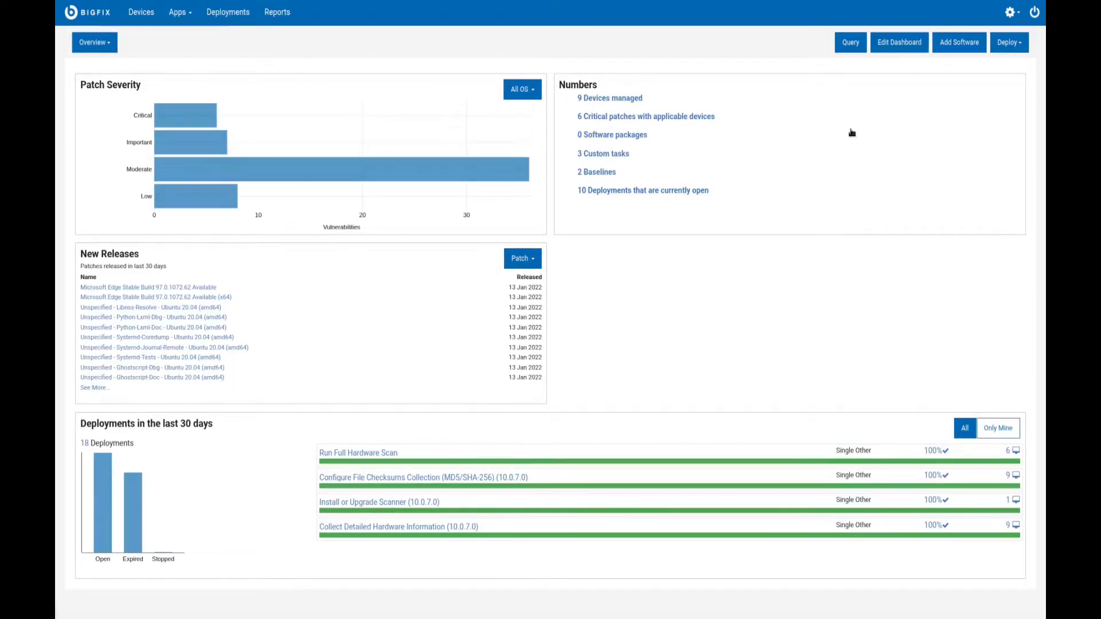
- Switch to the BigFix WebUI, start editing the overview dashboard and open the choice of custom tiles to add
click(901, 46)
click(929, 49)
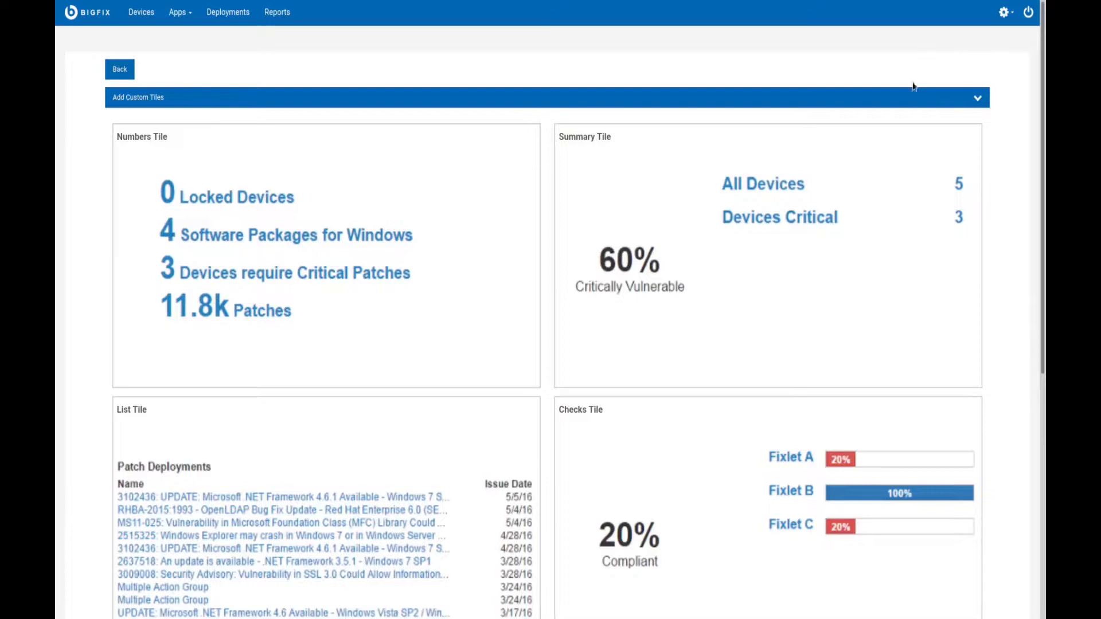
- Start a custom list tile and begin adding an item of type Patches to it
click(383, 432)
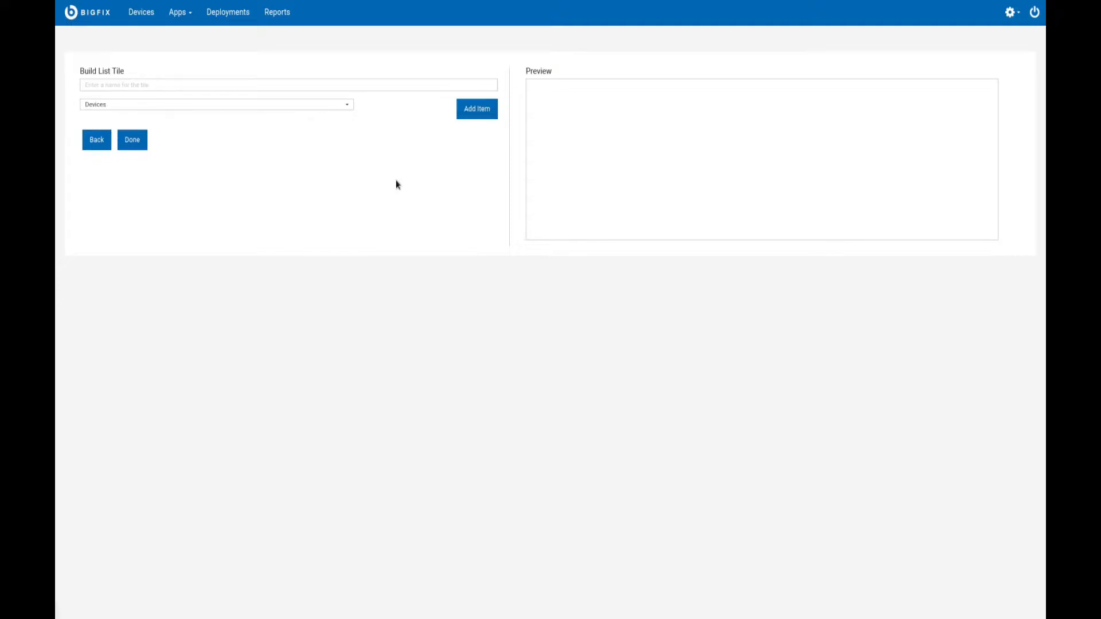
click(293, 104)
click(210, 159)
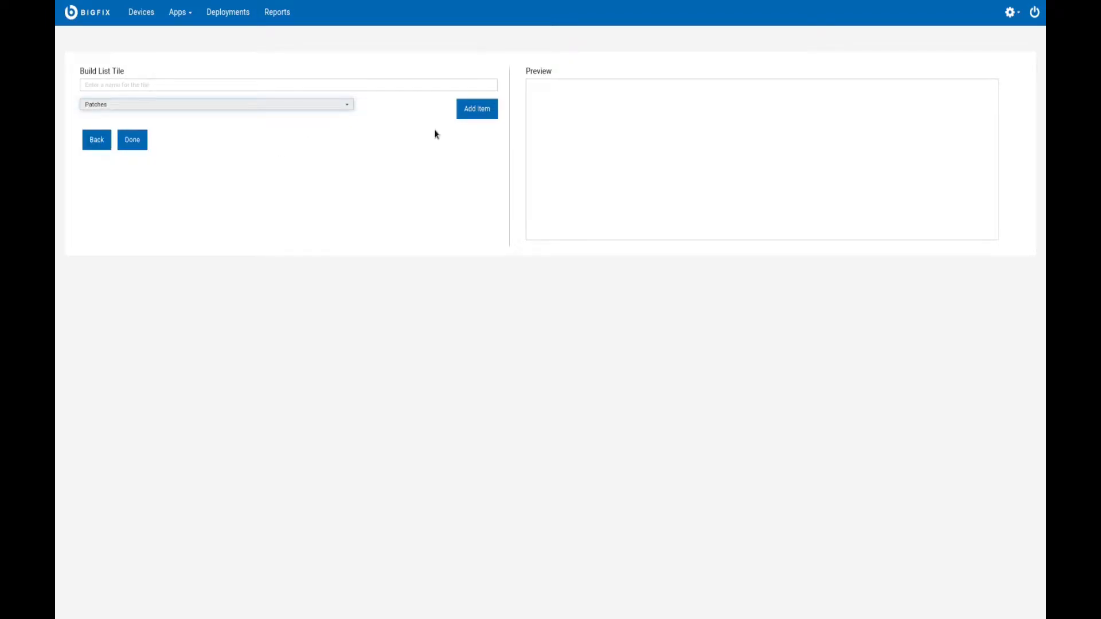
click(479, 112)
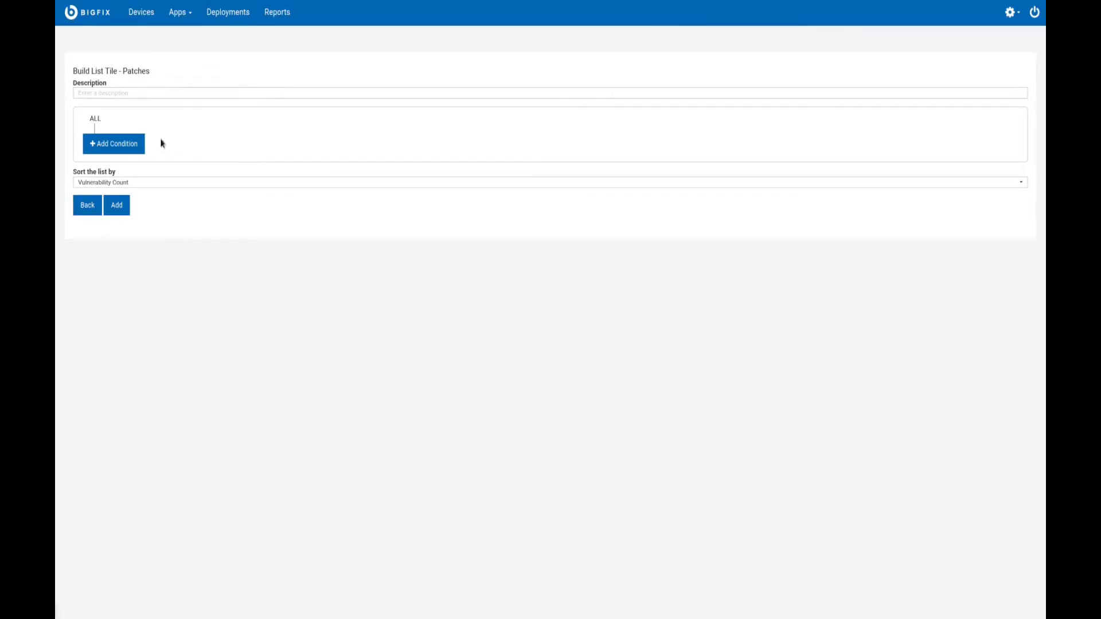
- Add a condition to the patch list restricting the operating system to Windows
click(135, 147)
click(214, 162)
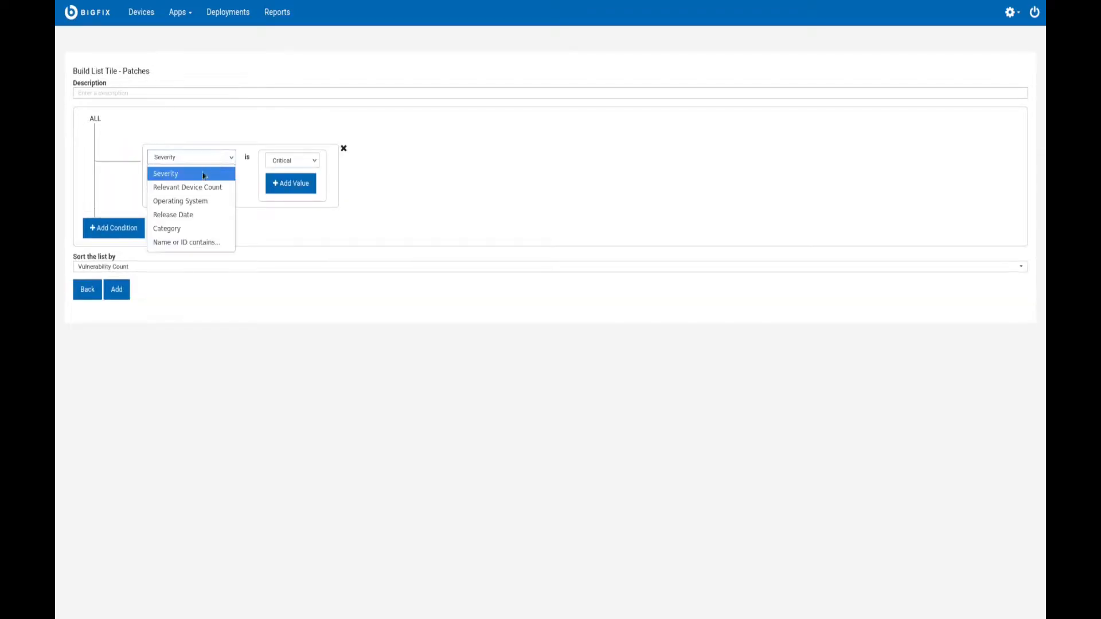
click(190, 200)
click(294, 165)
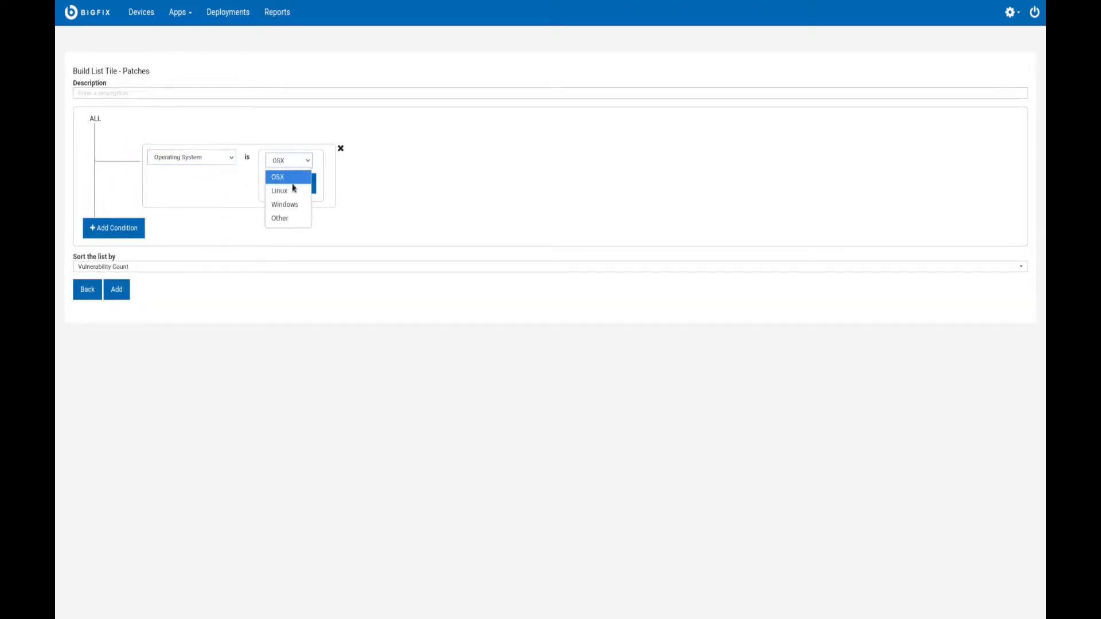
click(288, 205)
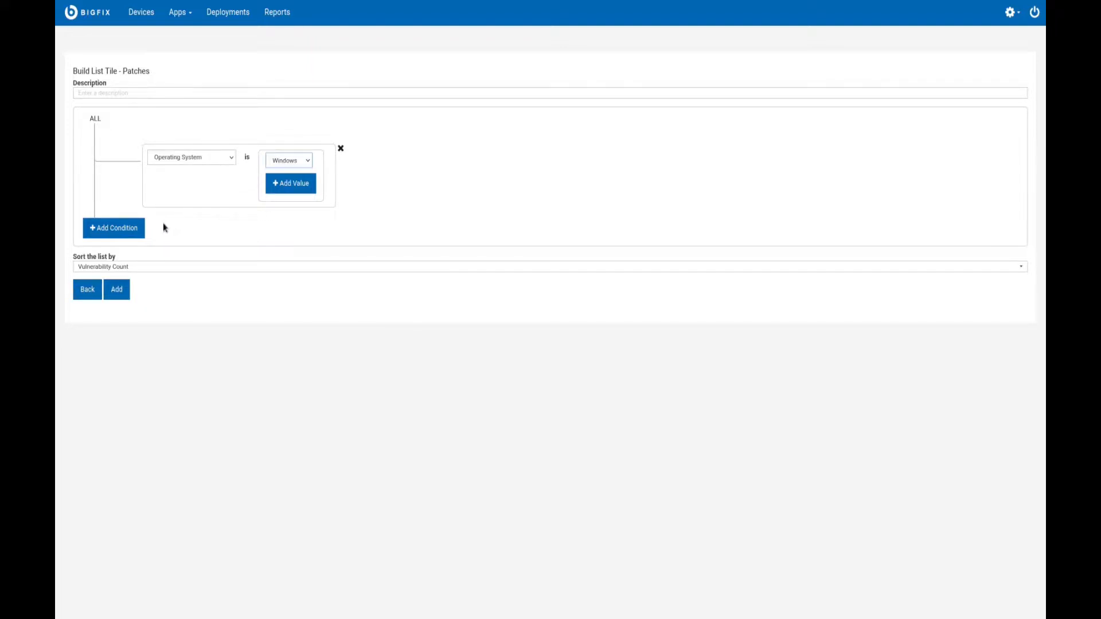
- Add a second condition to the patch list requiring a Relevant Device Count of >= 1
click(122, 228)
click(225, 233)
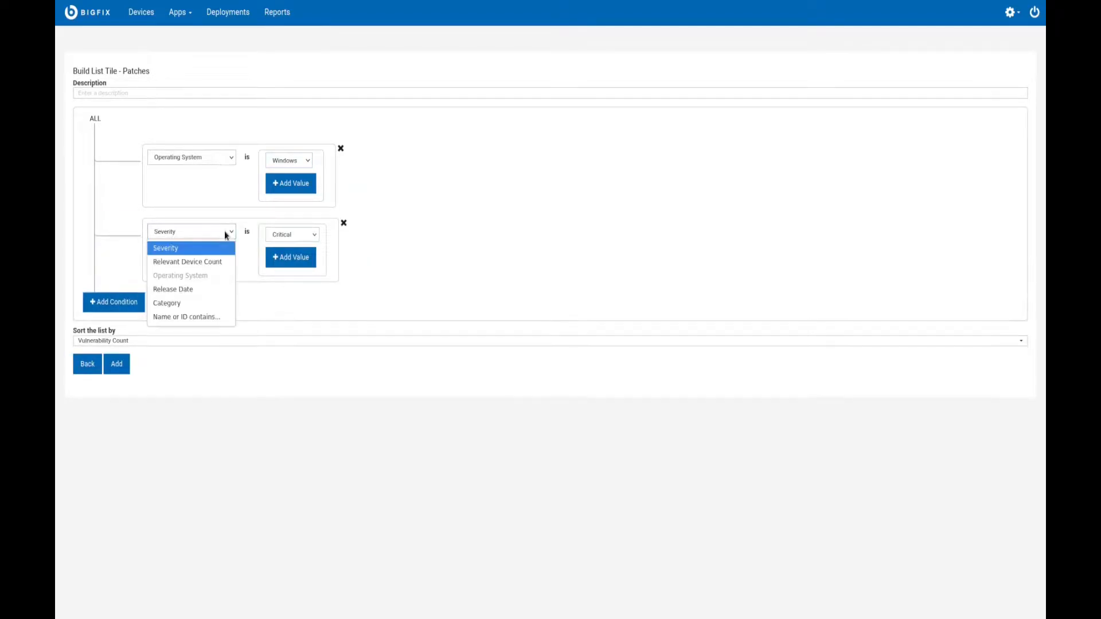
click(214, 262)
click(281, 233)
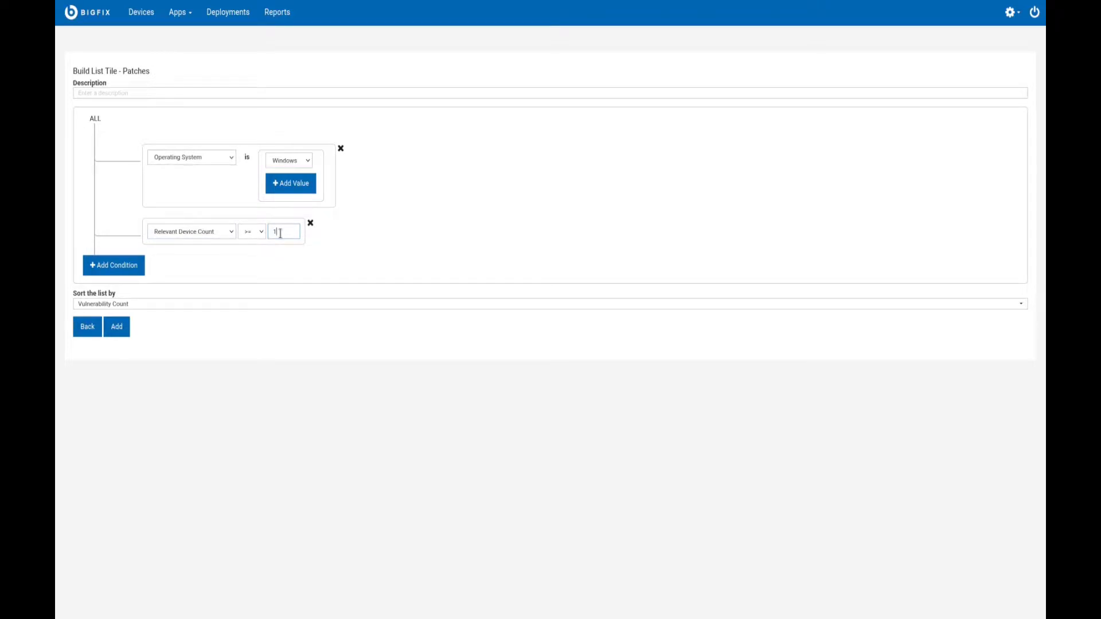
- Describe the patch list item as "currently available" and add it to the tile
click(171, 94)
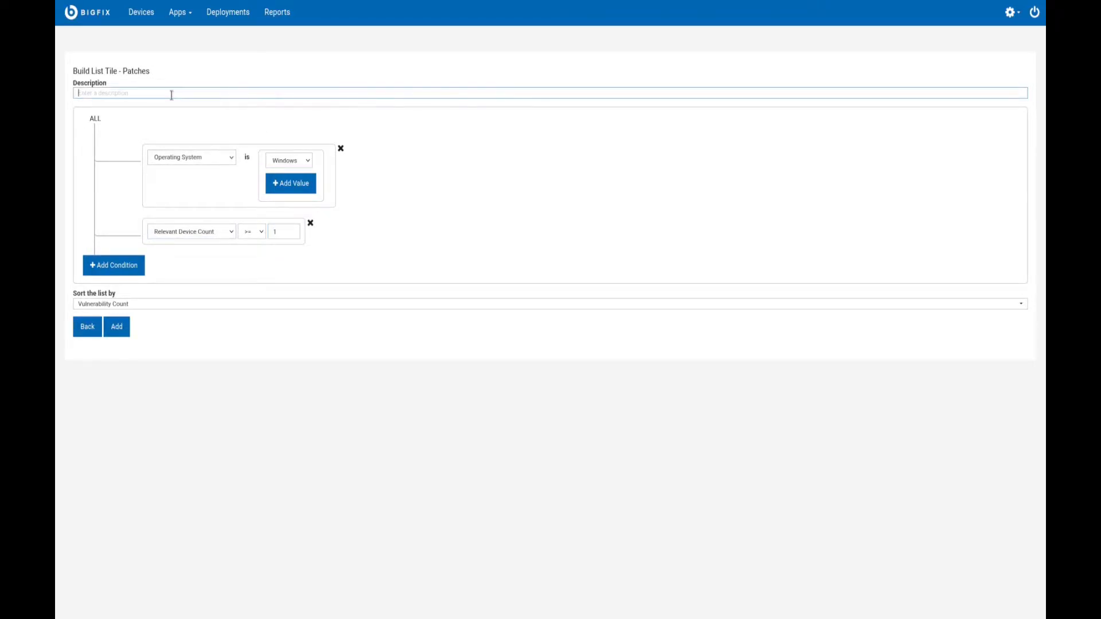
text(currently available)
click(118, 328)
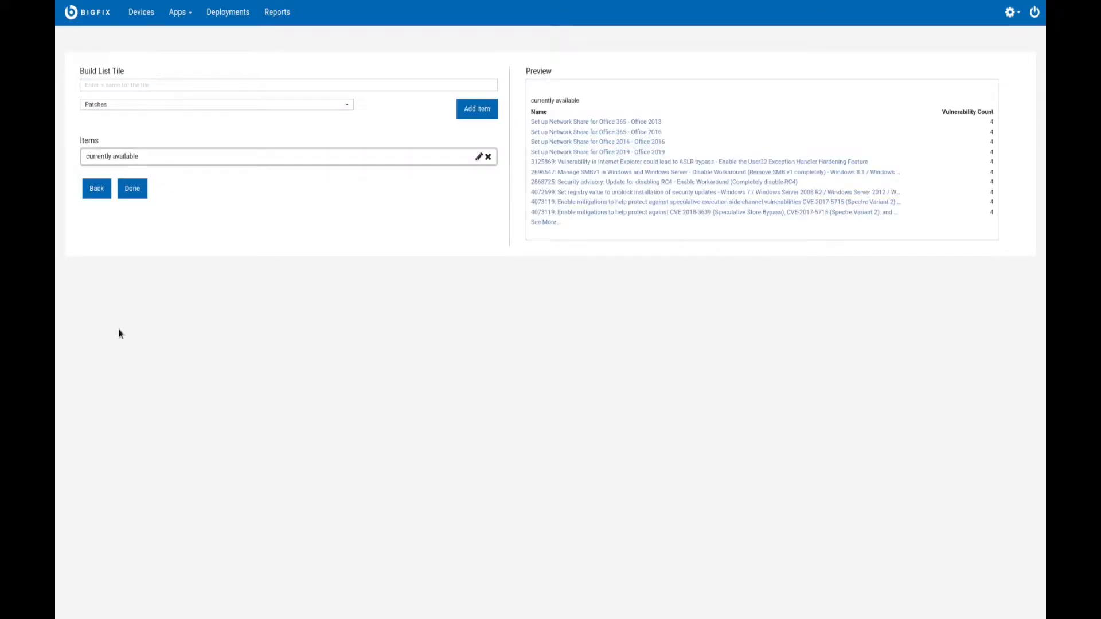
- Name the list tile "Windows patch", finish building it and save the overview dashboard
click(163, 87)
text(Windows patch)
click(133, 189)
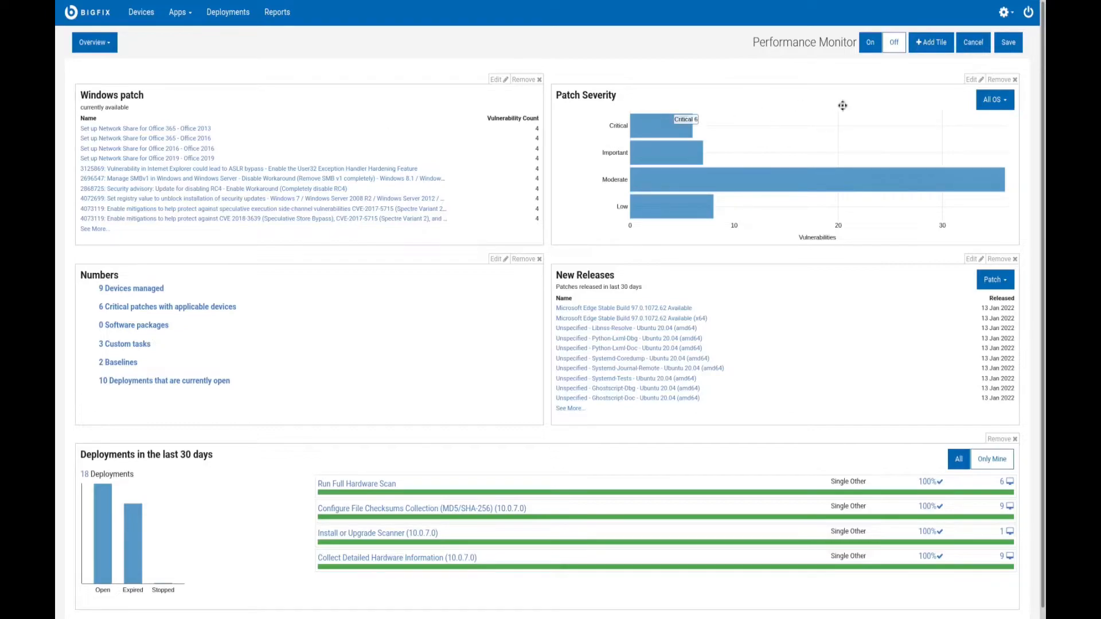
click(1010, 47)
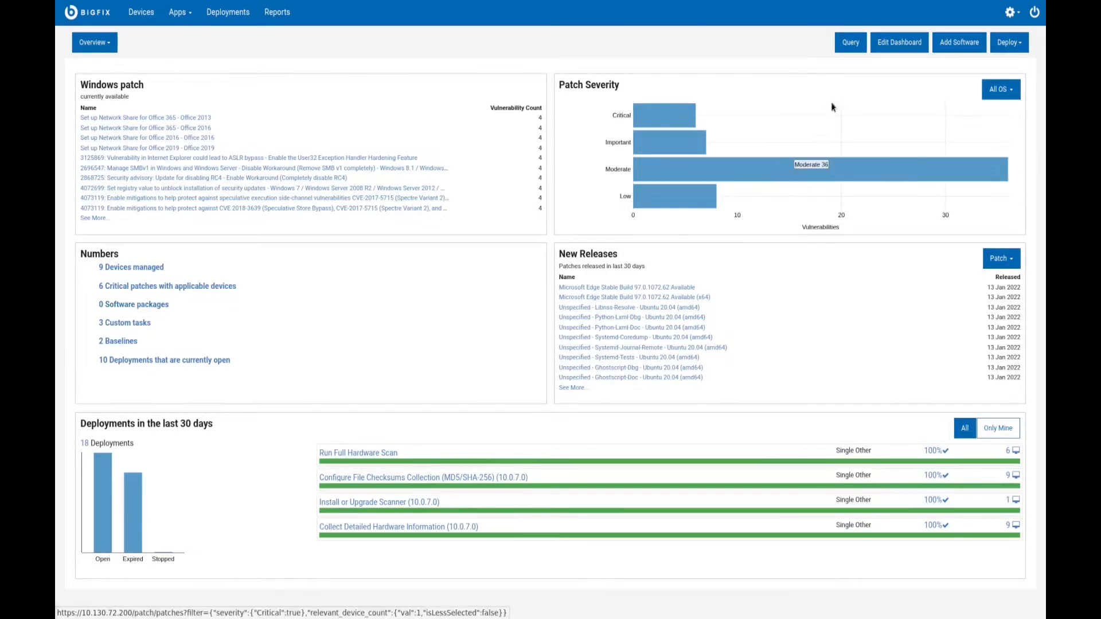
- Open the Query application and start building relevance with the Network IP Interface type, Red Hat and the inspector "ip interface of network"
click(851, 43)
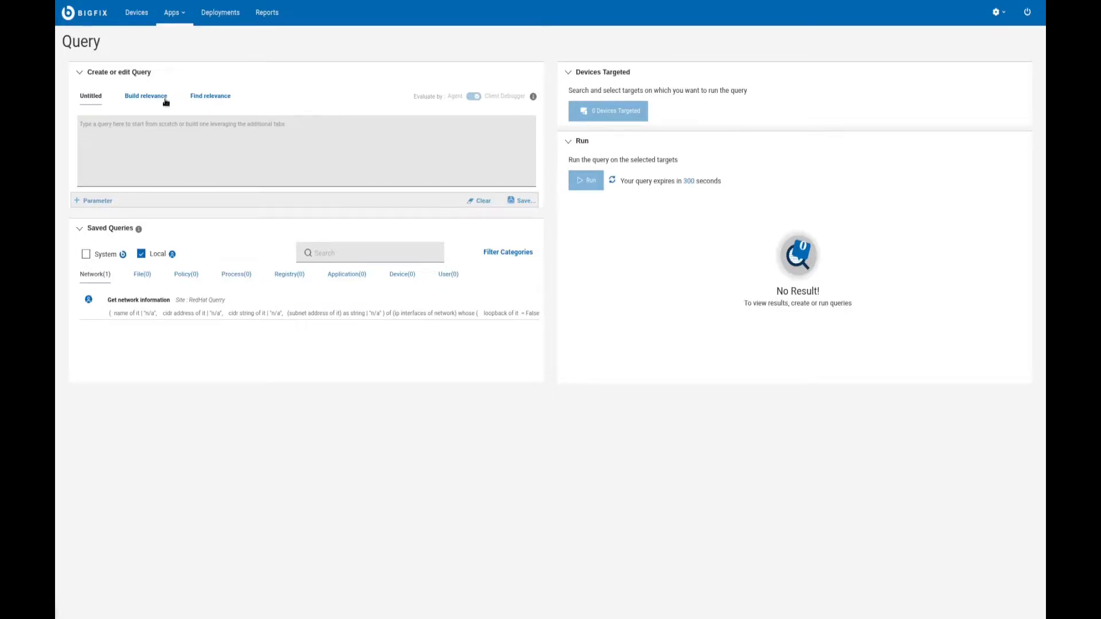
click(145, 105)
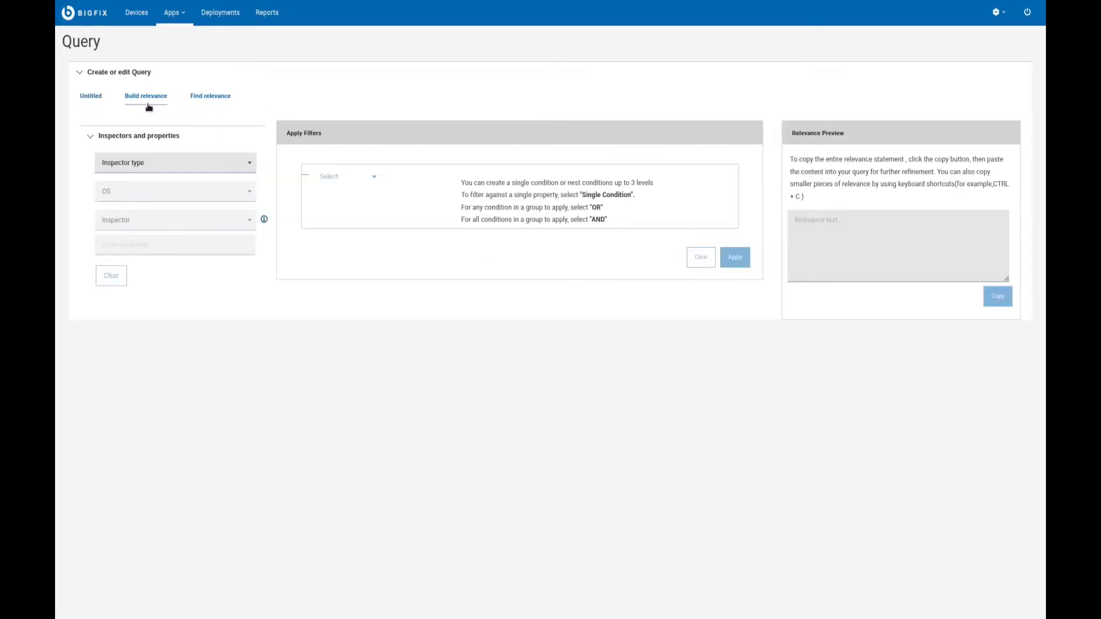
click(248, 165)
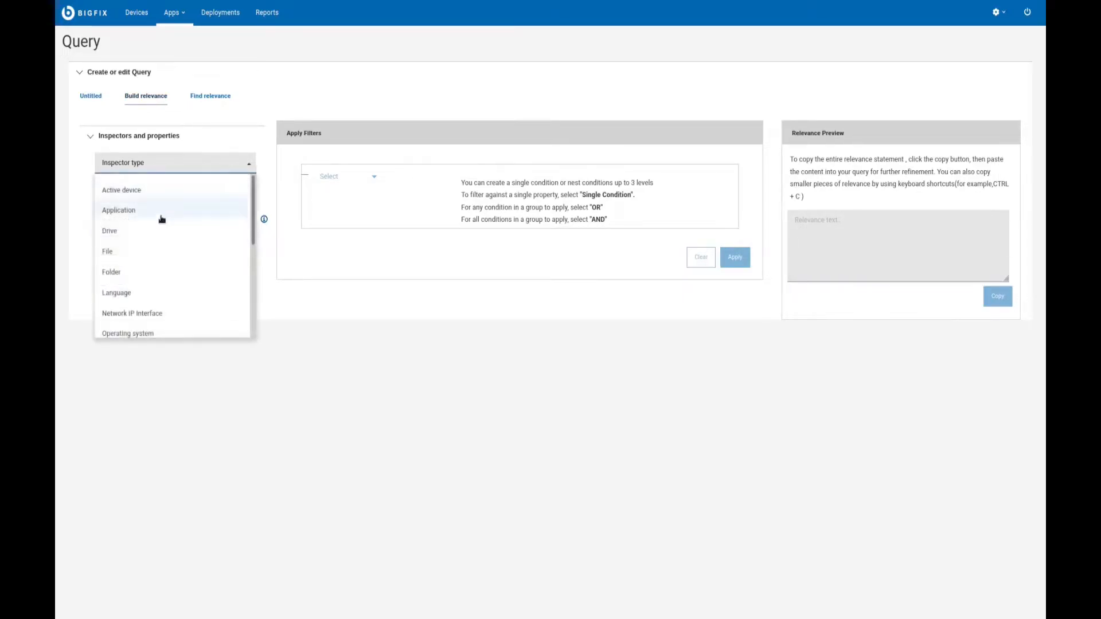
click(143, 314)
click(235, 191)
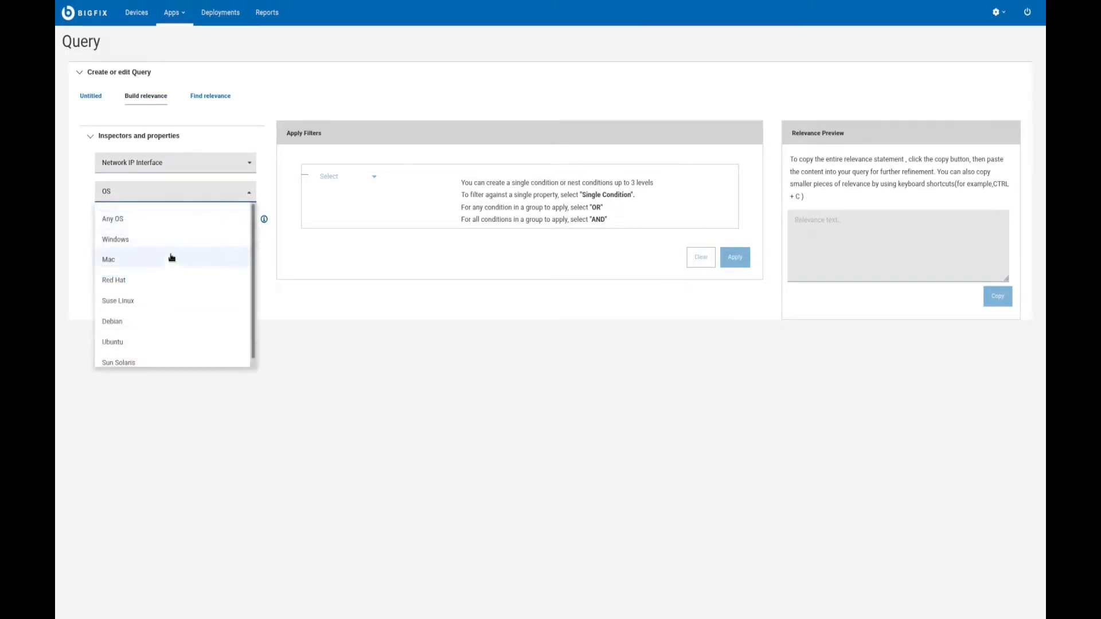
click(151, 285)
click(212, 224)
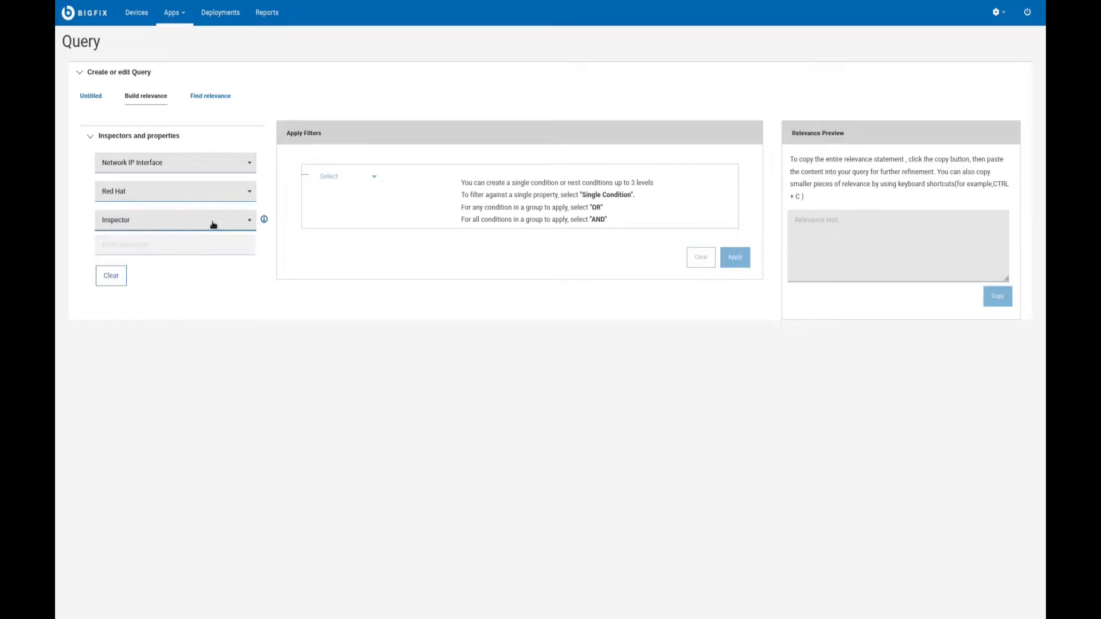
click(176, 247)
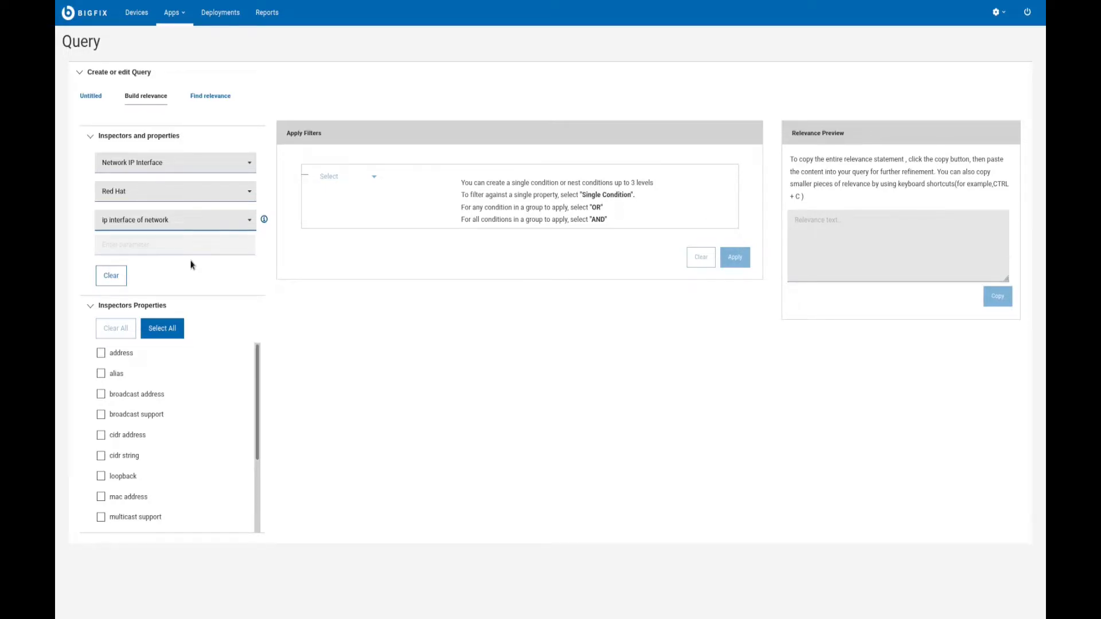
- Include the inspector properties name, cidr address and subnet address in the relevance statement
scroll(184, 388, down, 3)
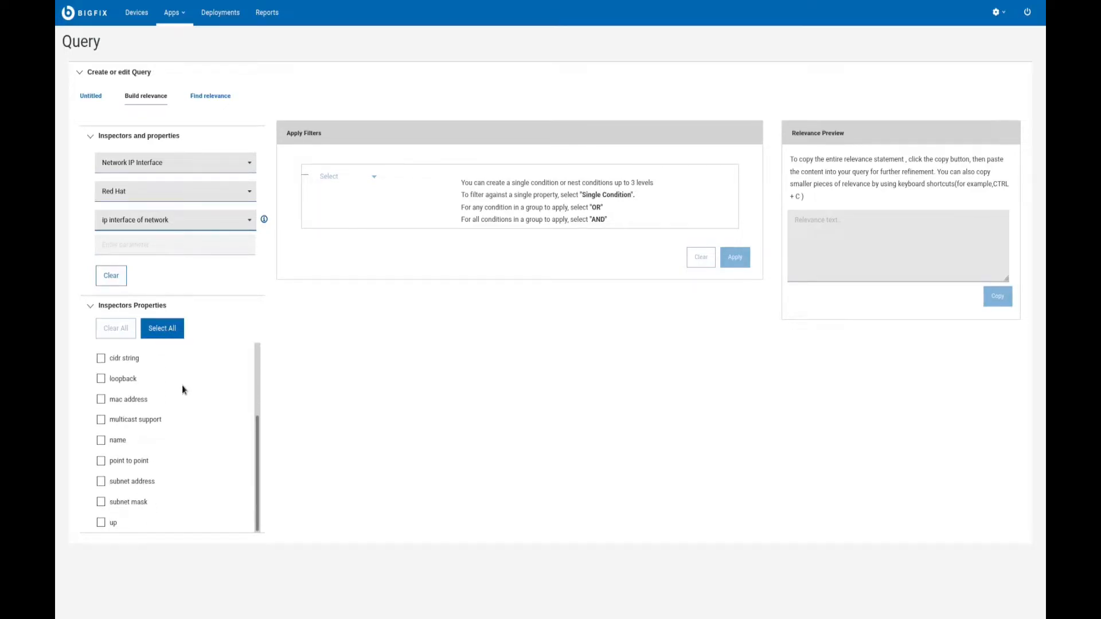
click(101, 441)
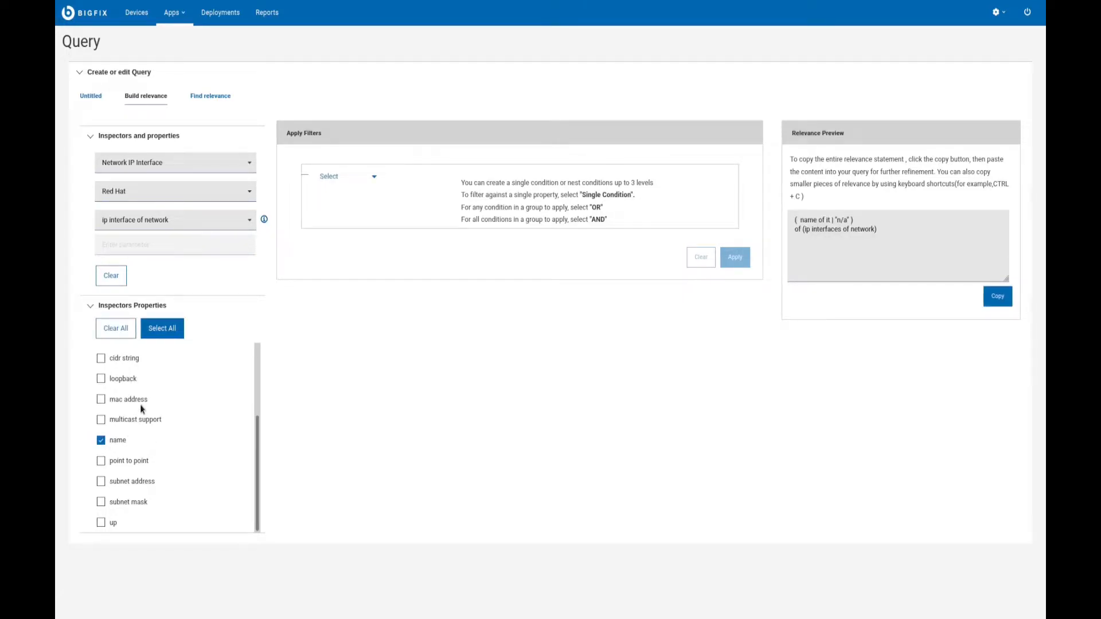
scroll(118, 405, up, 1)
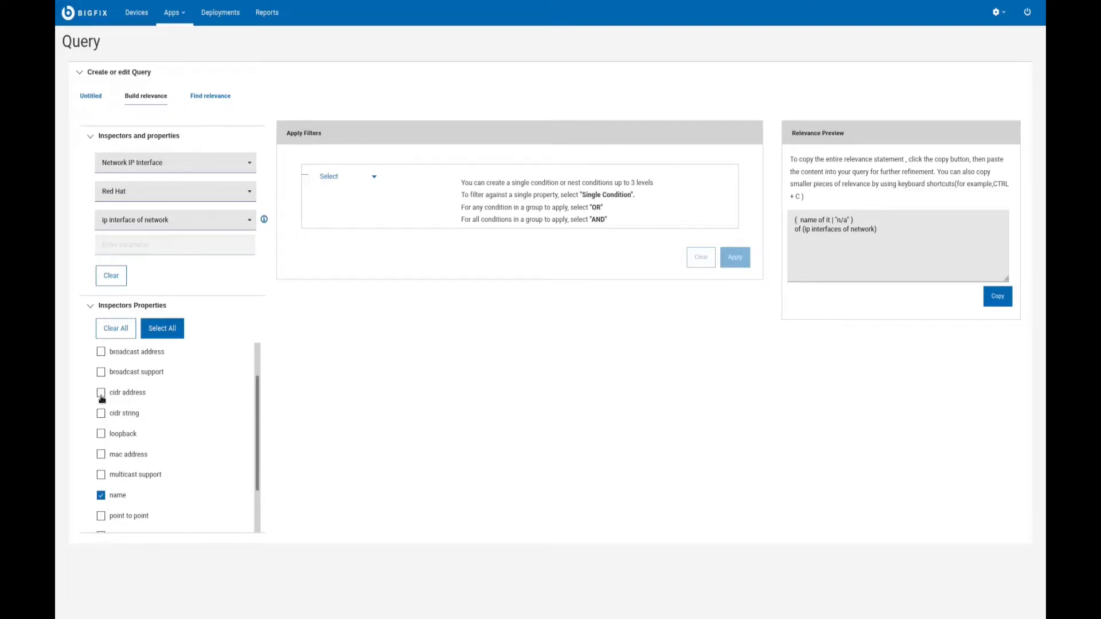
click(101, 393)
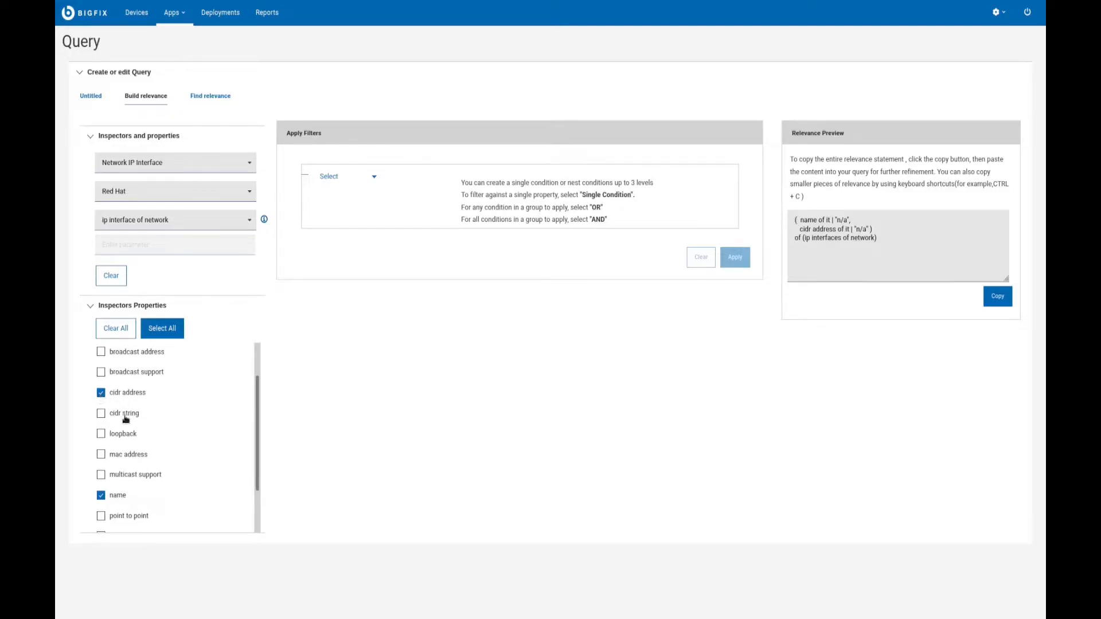
scroll(124, 419, down, 1)
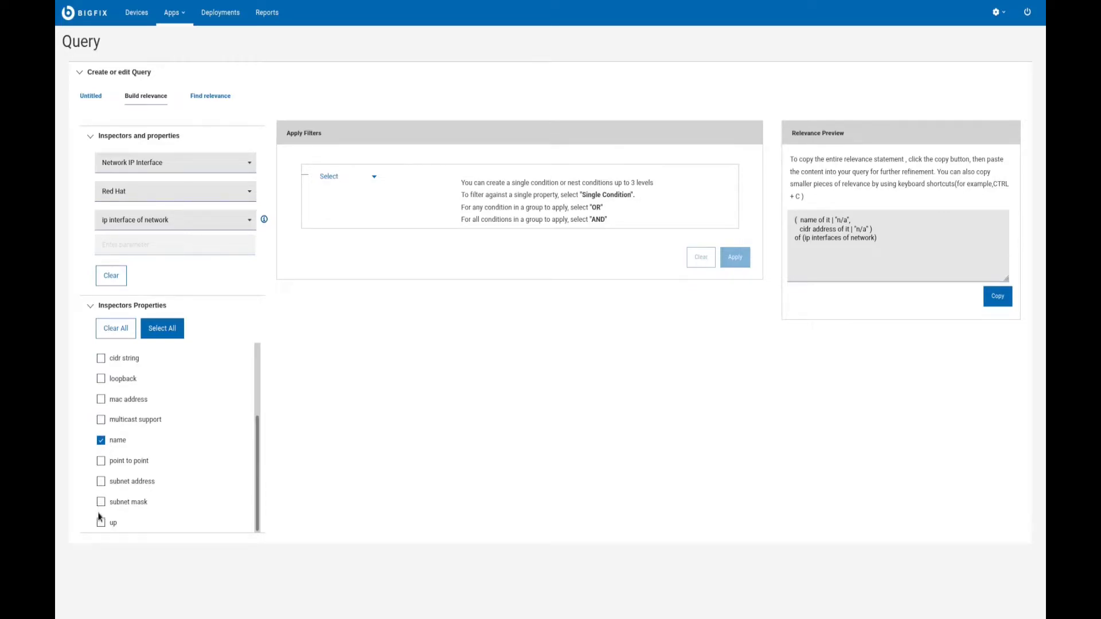
click(101, 483)
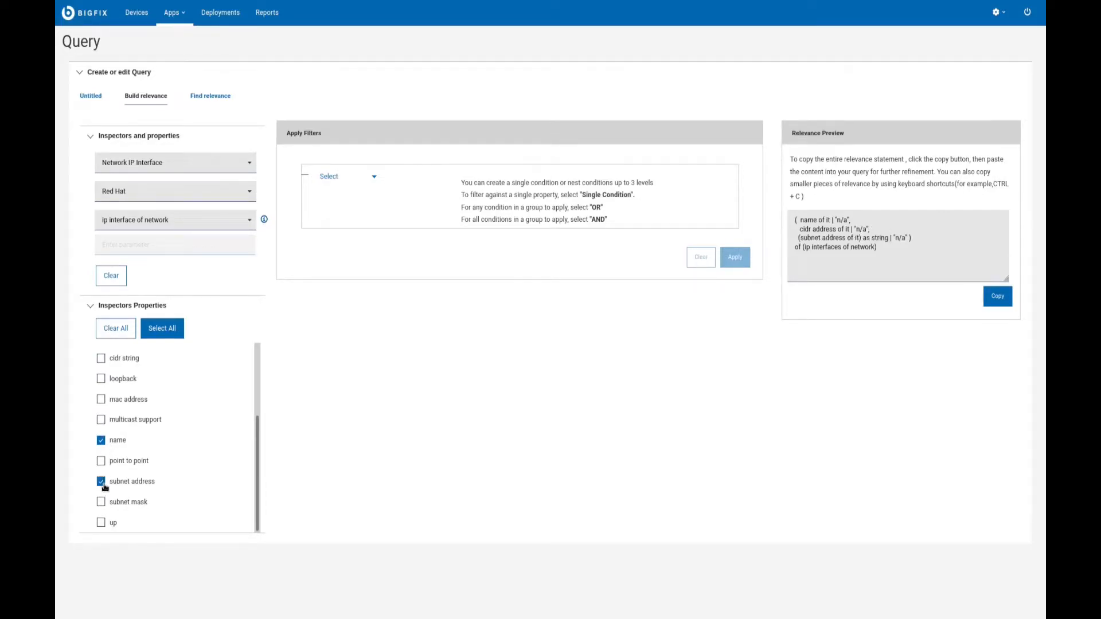
scroll(150, 498, up, 1)
scroll(152, 494, up, 1)
scroll(152, 494, down, 1)
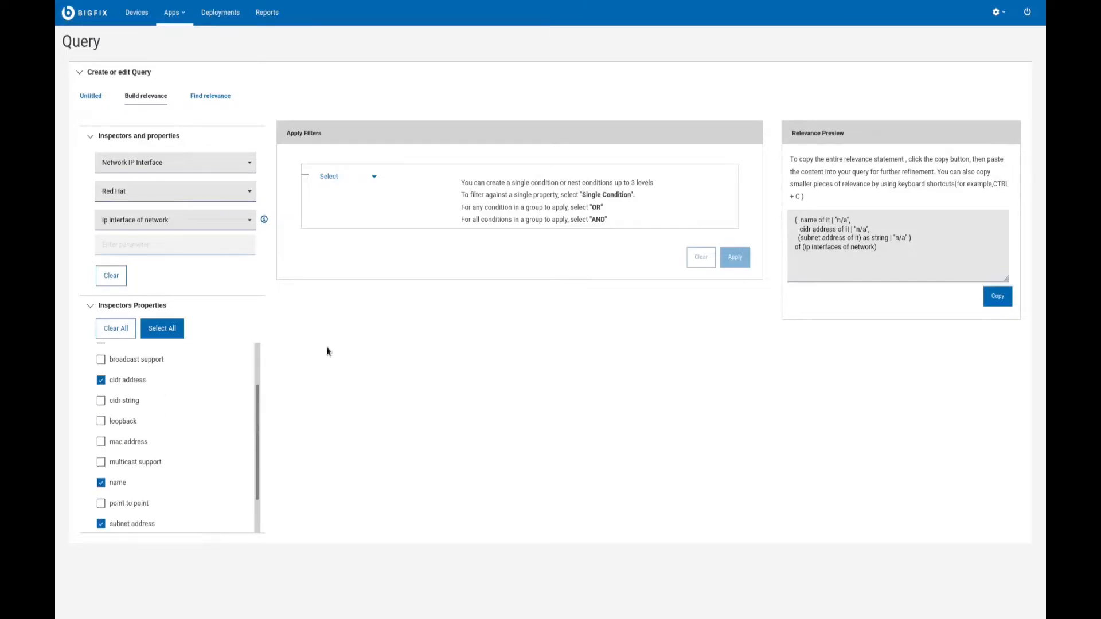
- Fill in a single-condition filter for the relevance with Loopback = False
click(360, 179)
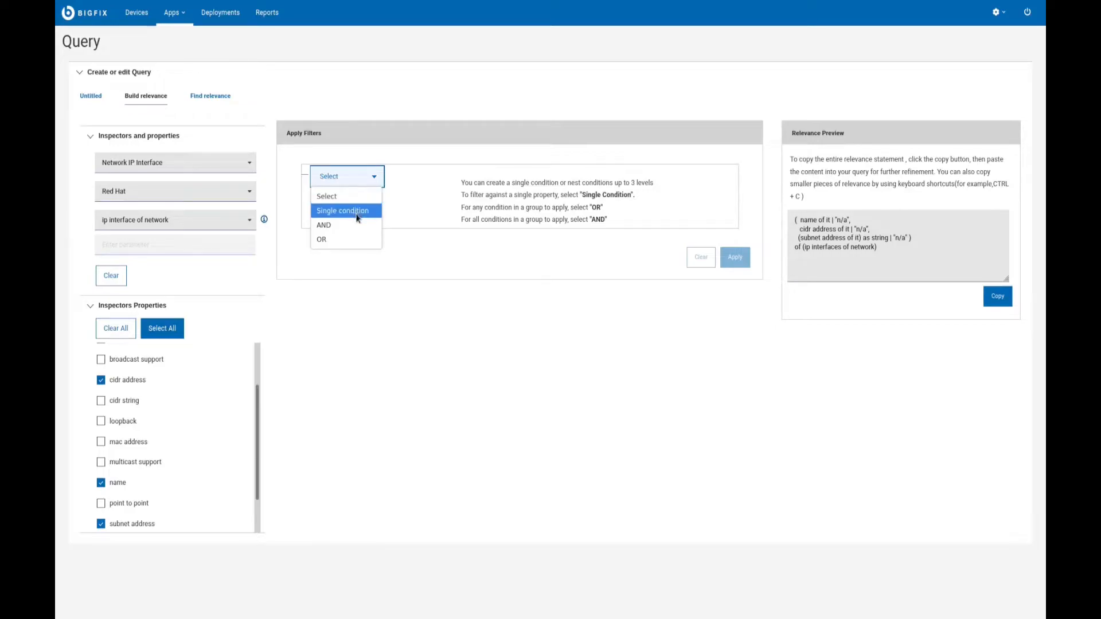
click(358, 213)
click(435, 213)
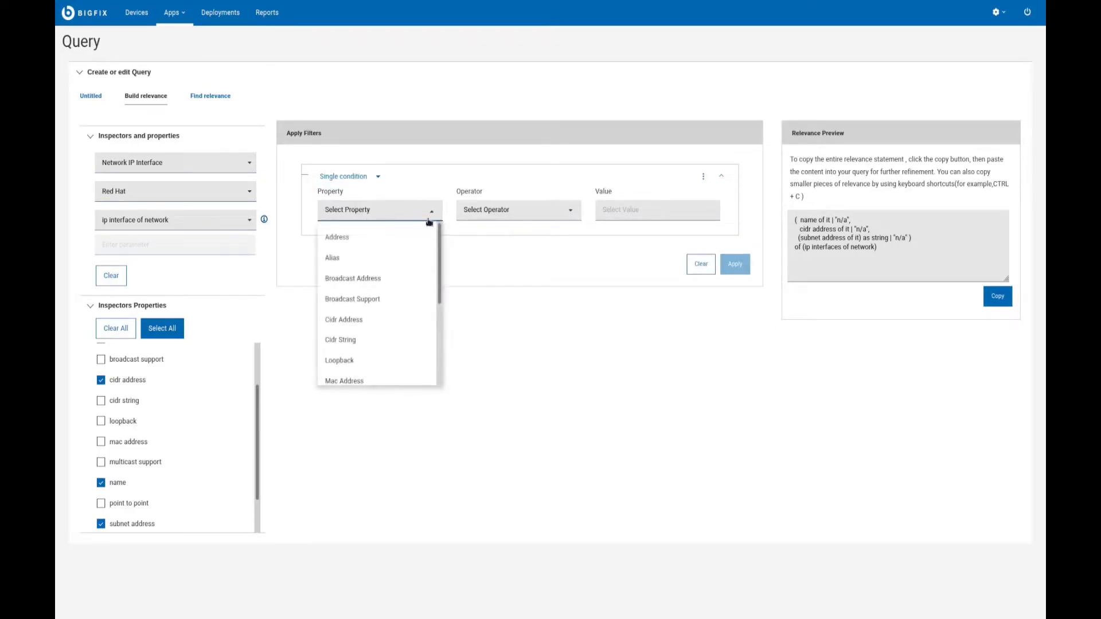
scroll(381, 317, down, 1)
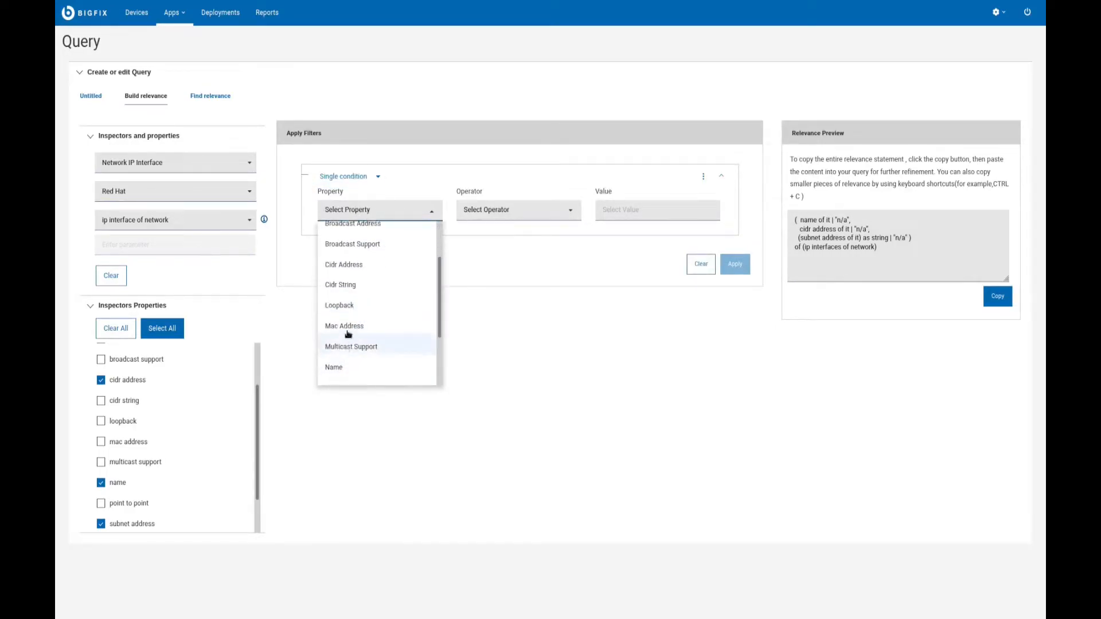
click(340, 305)
click(559, 215)
click(520, 237)
click(675, 210)
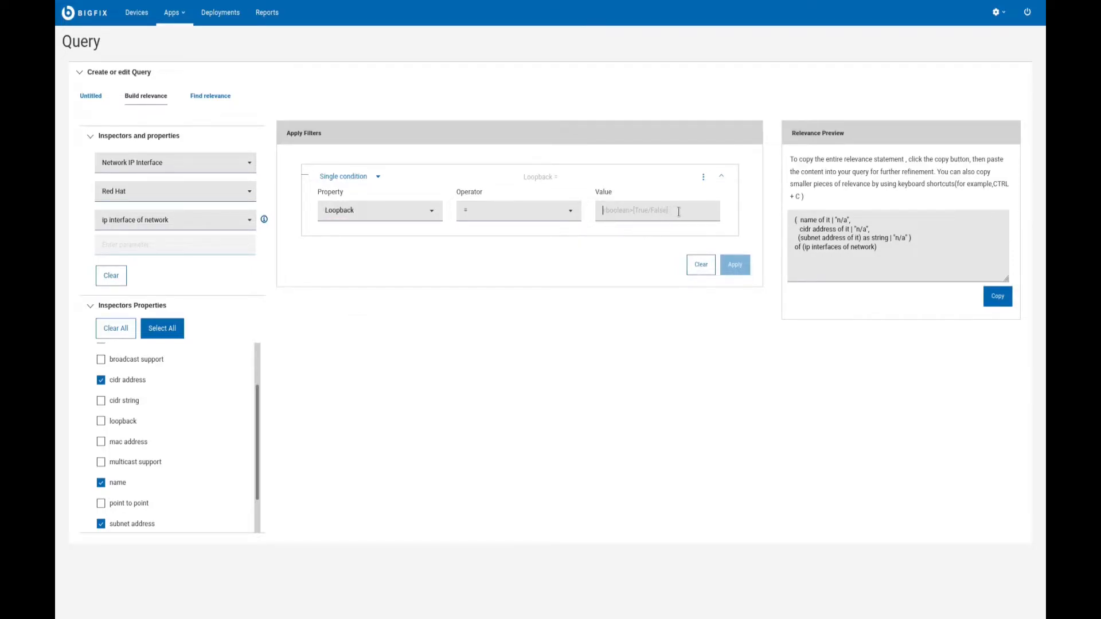
text(alse)
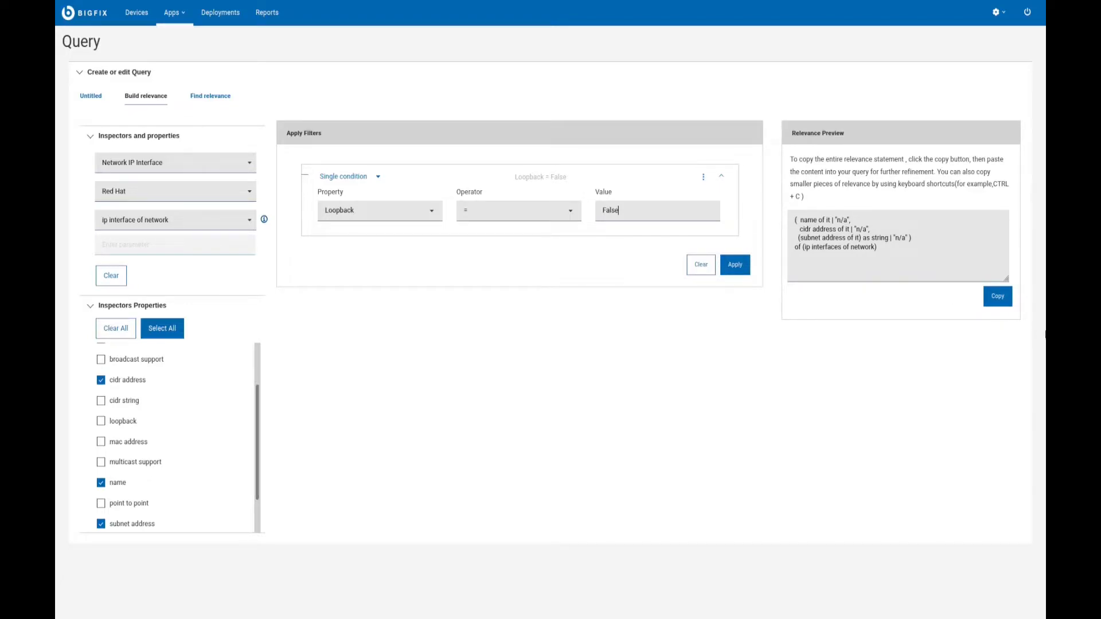
- Copy the previewed relevance statement and paste it into the untitled query
click(996, 297)
click(90, 99)
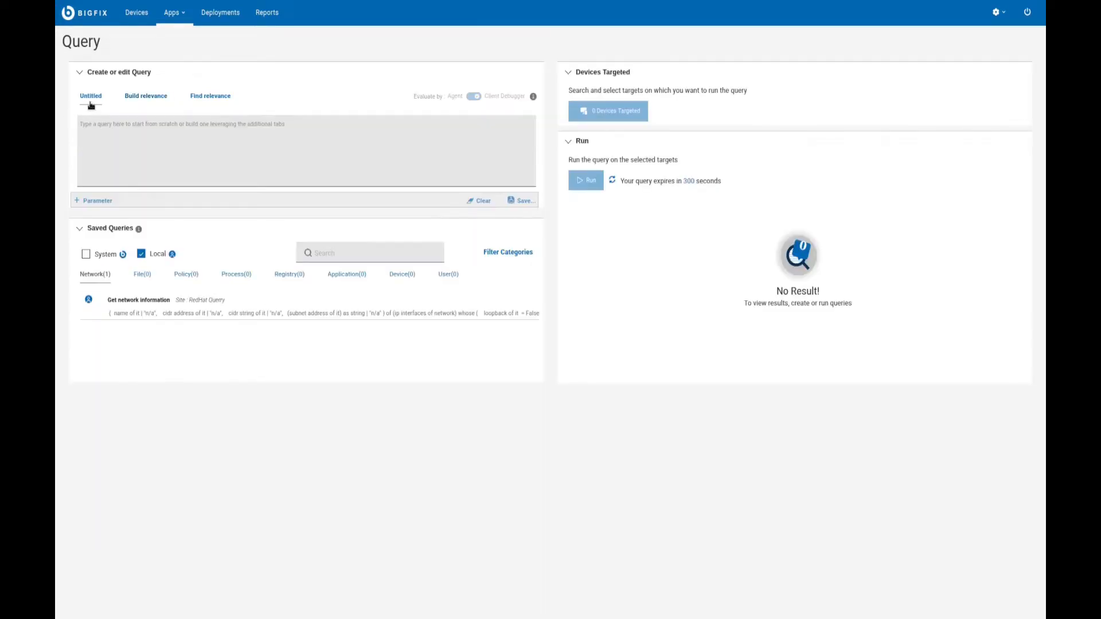
right_click(105, 127)
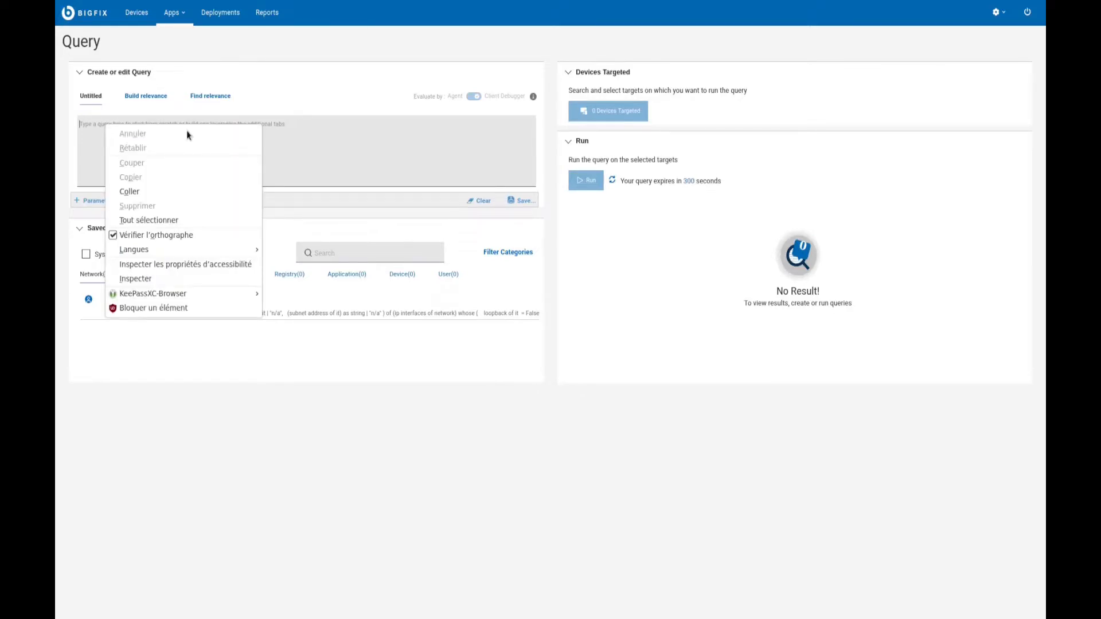
click(131, 191)
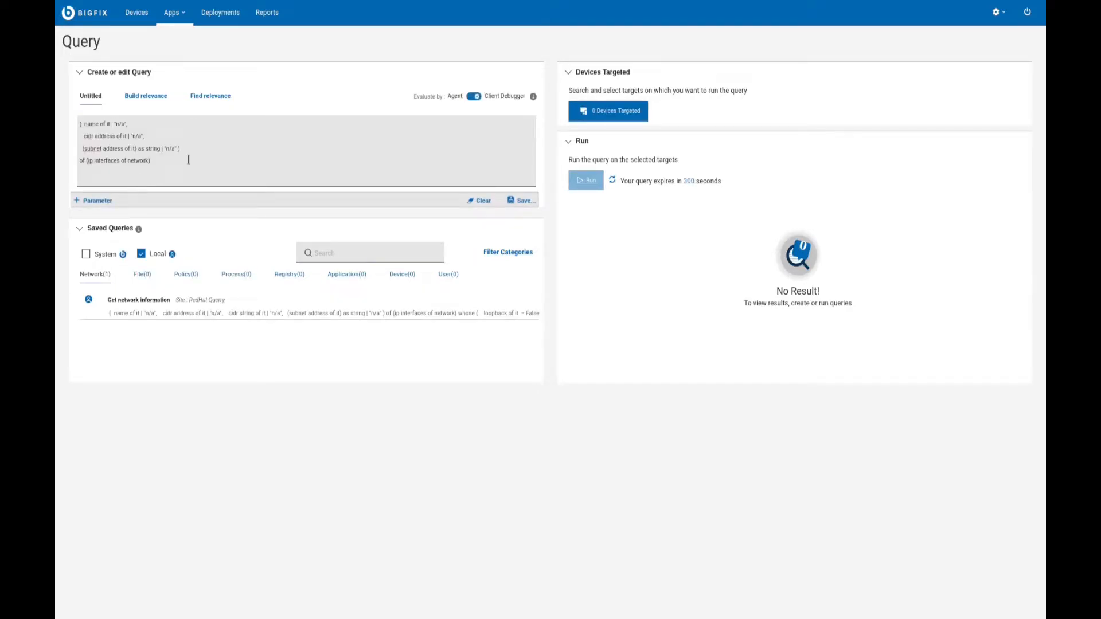
- Target the RHEL-machines group with the network query and run it
click(638, 121)
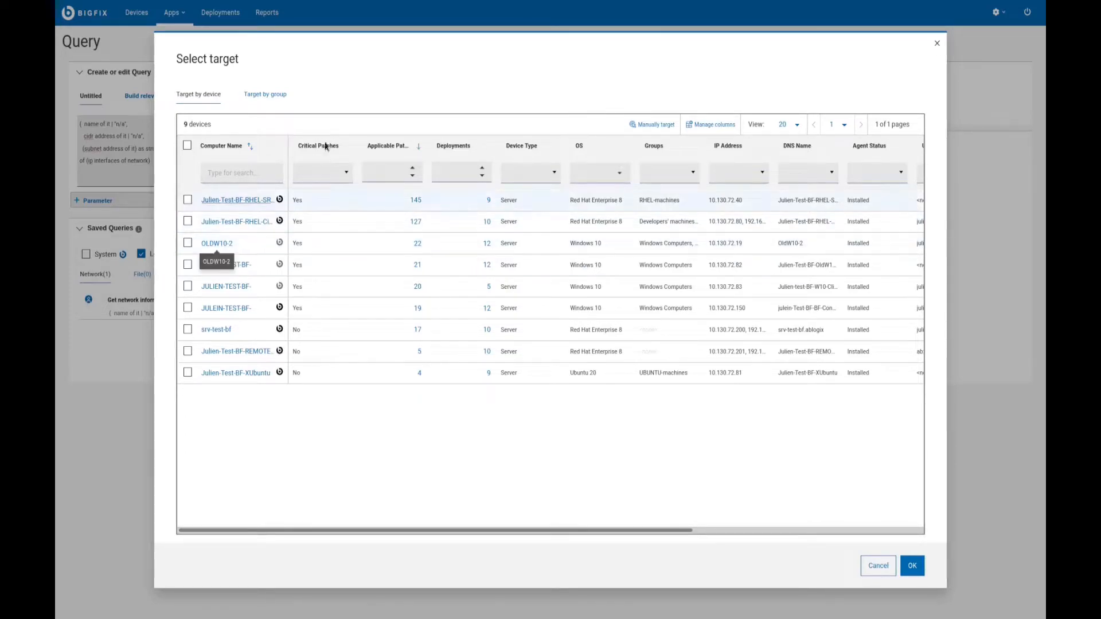
click(279, 103)
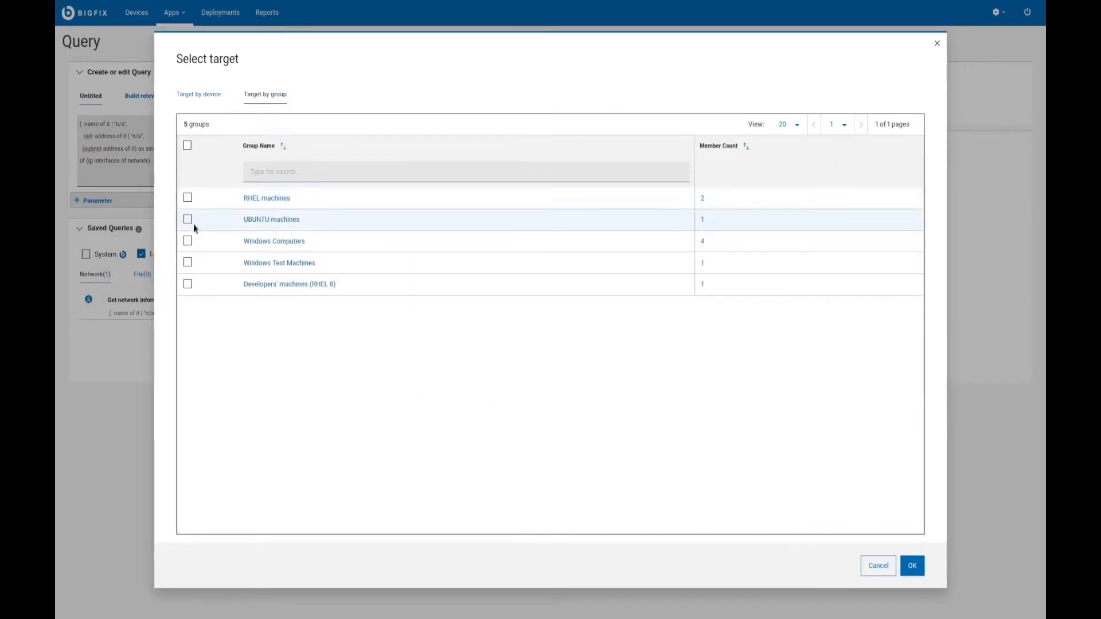
click(188, 198)
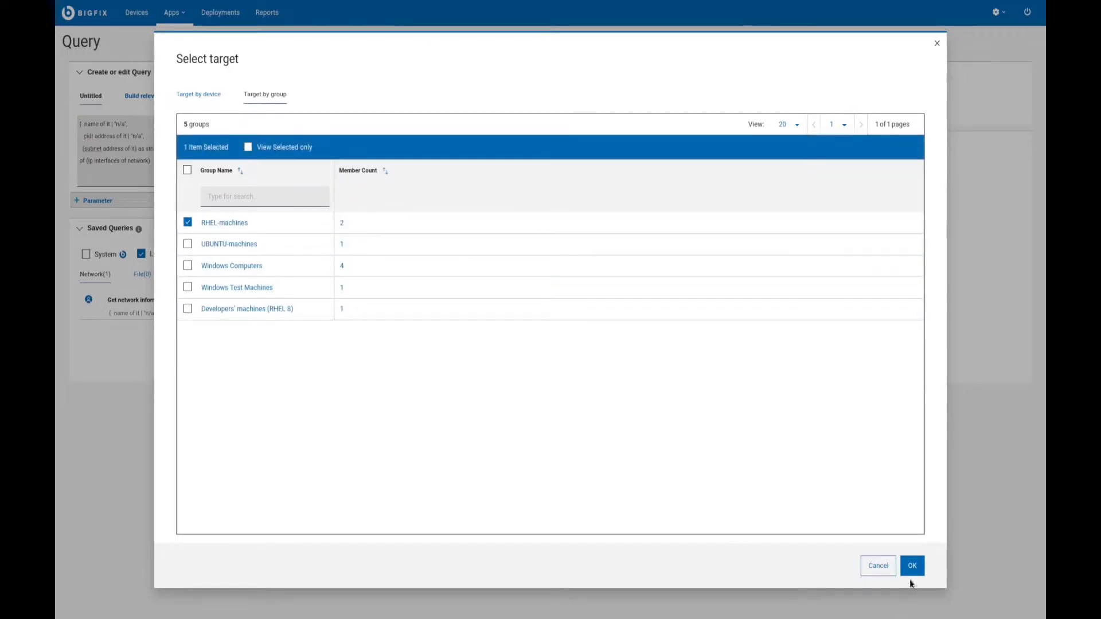
click(912, 567)
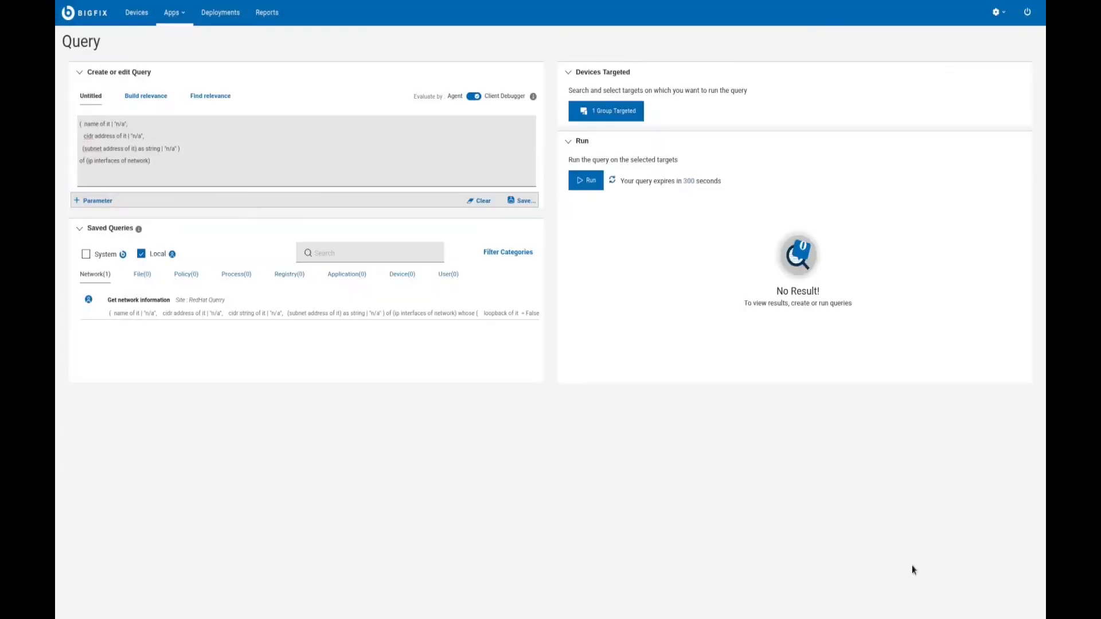
click(588, 186)
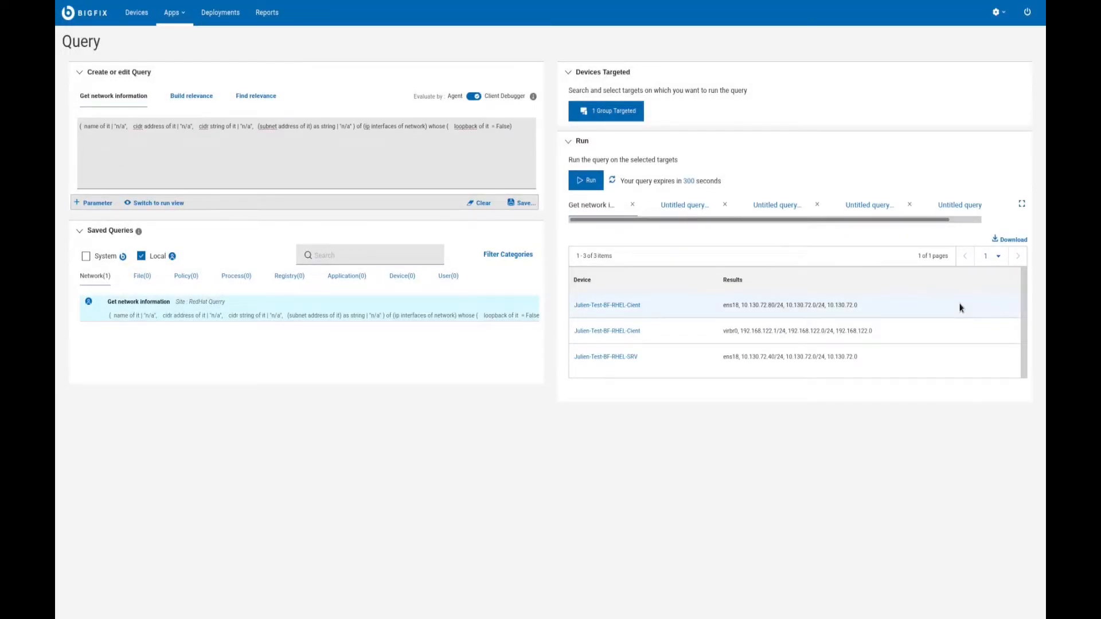
- Download the query results to queryresults.csv and begin saving the query under the title "Get network information"
click(1007, 239)
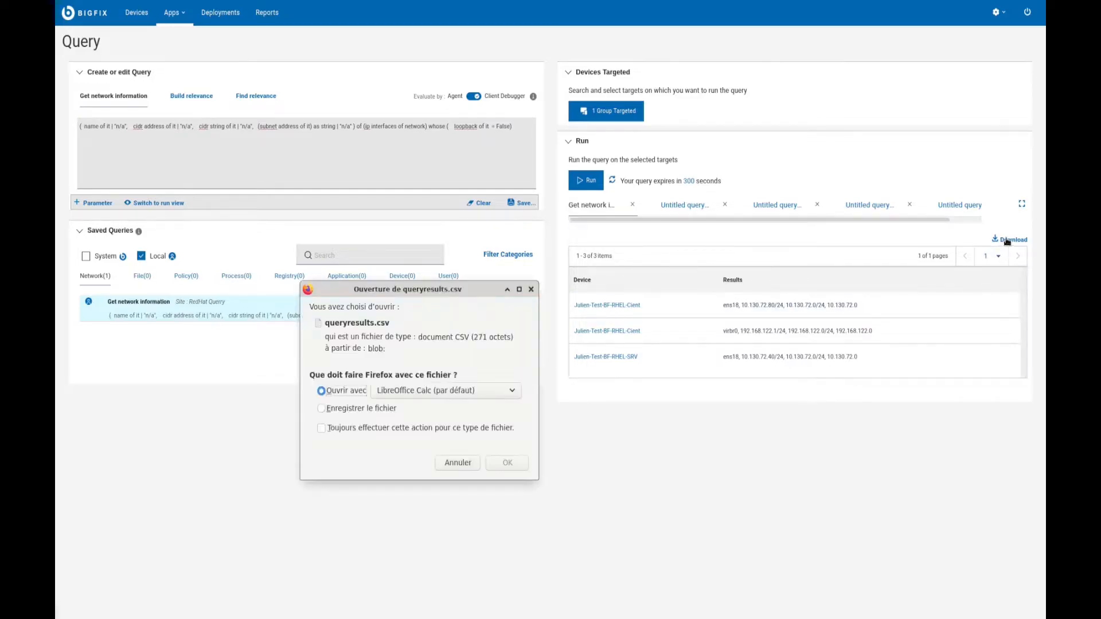
click(383, 409)
click(507, 463)
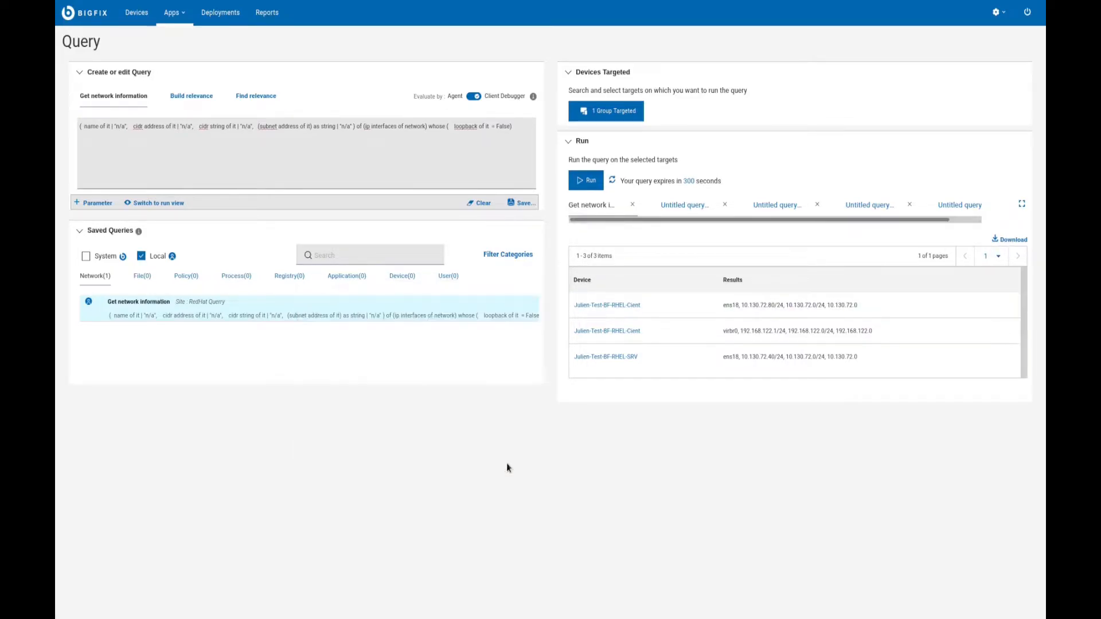
click(523, 204)
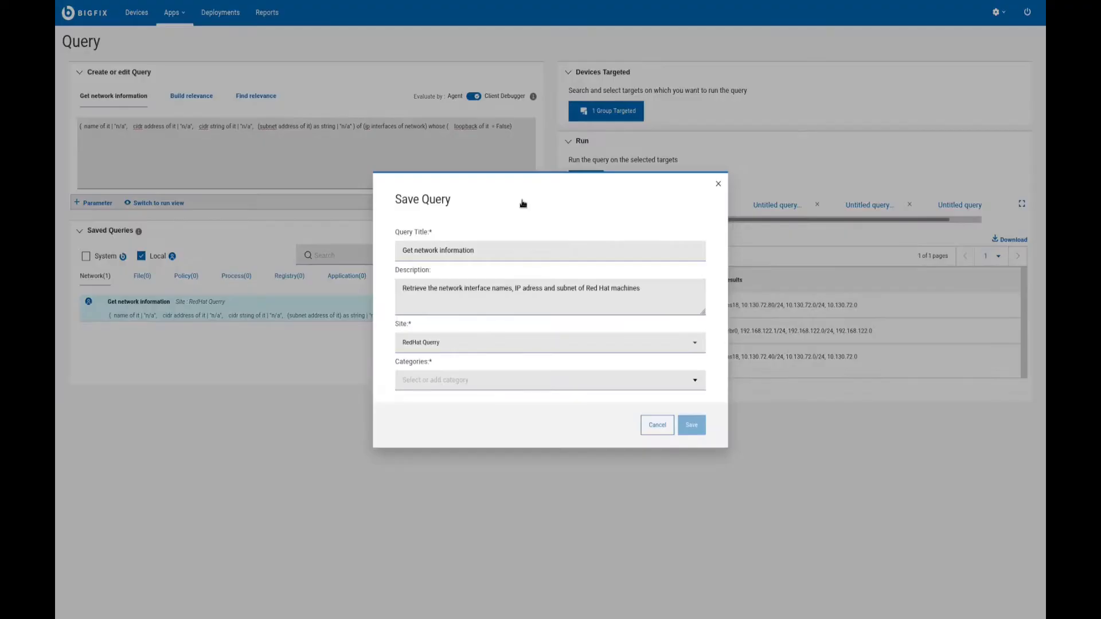
click(483, 258)
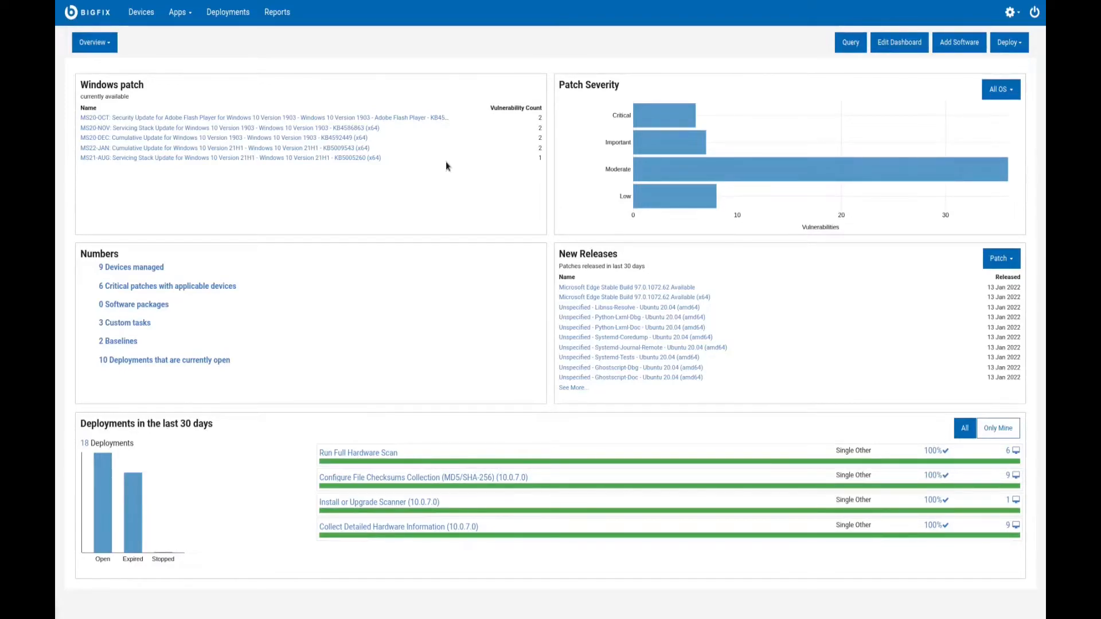
- Review the MS20-OCT Adobe Flash Player patch from the Windows patch tile, including its ADV200012 advisory and vulnerable devices
click(407, 118)
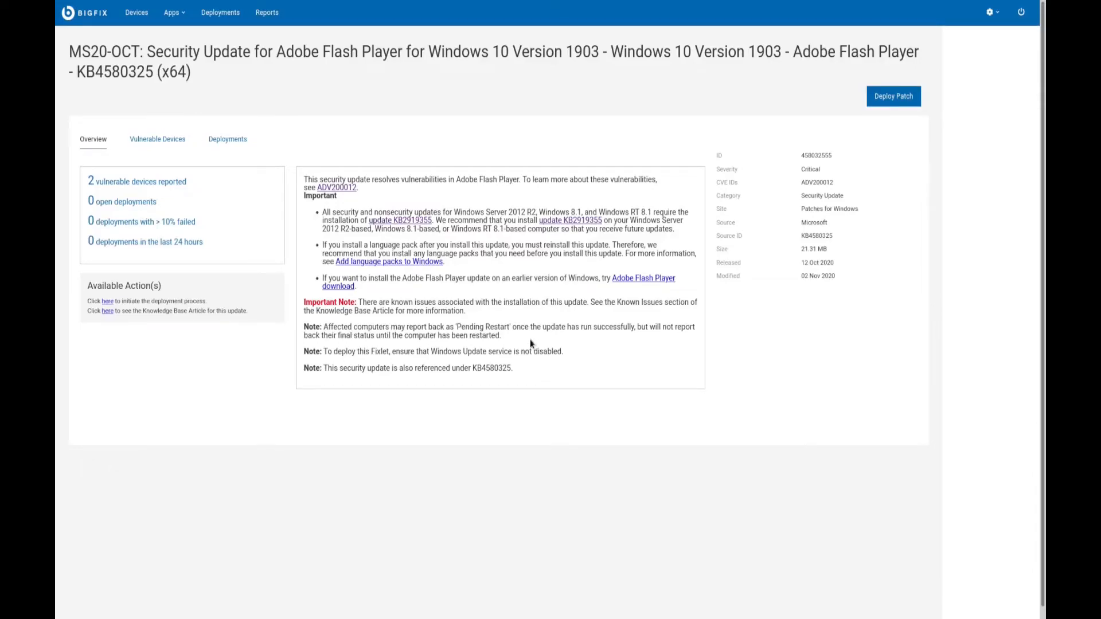
click(337, 189)
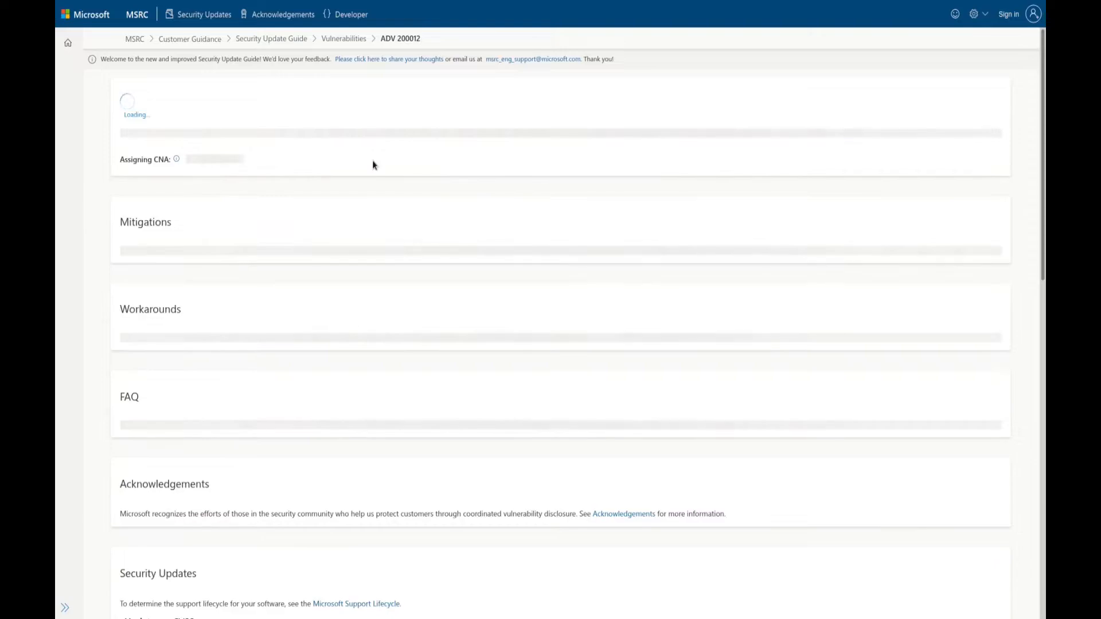
right_click(373, 162)
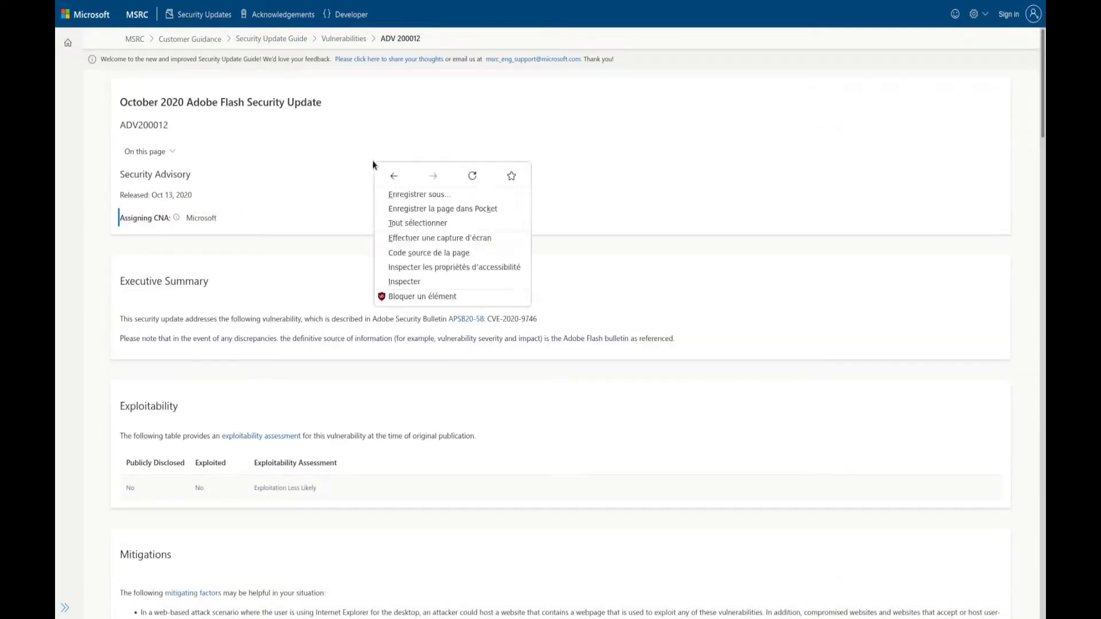
click(383, 173)
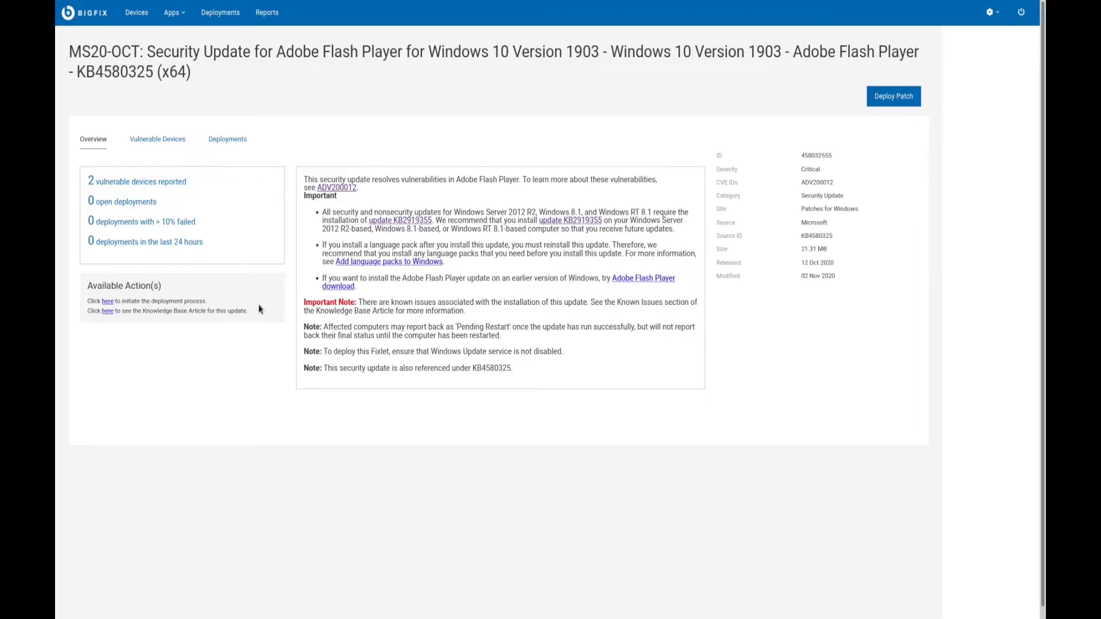
click(166, 141)
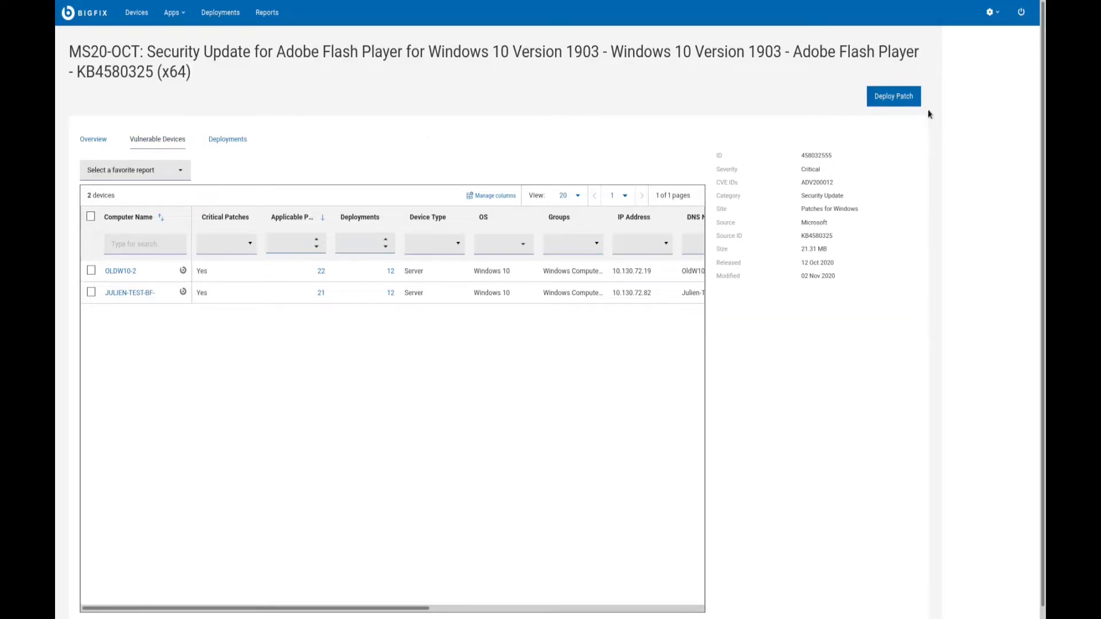
- Set up a deployment of the Adobe Flash Player patch with the default action, targeting the Windows Test Machines group with no end date
click(911, 103)
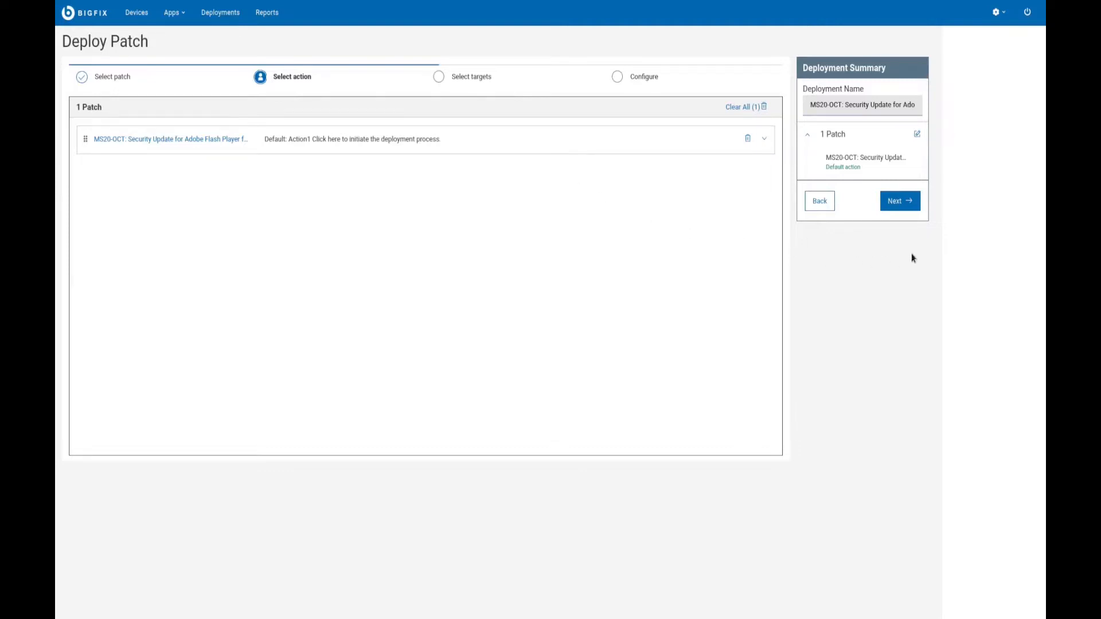
click(913, 207)
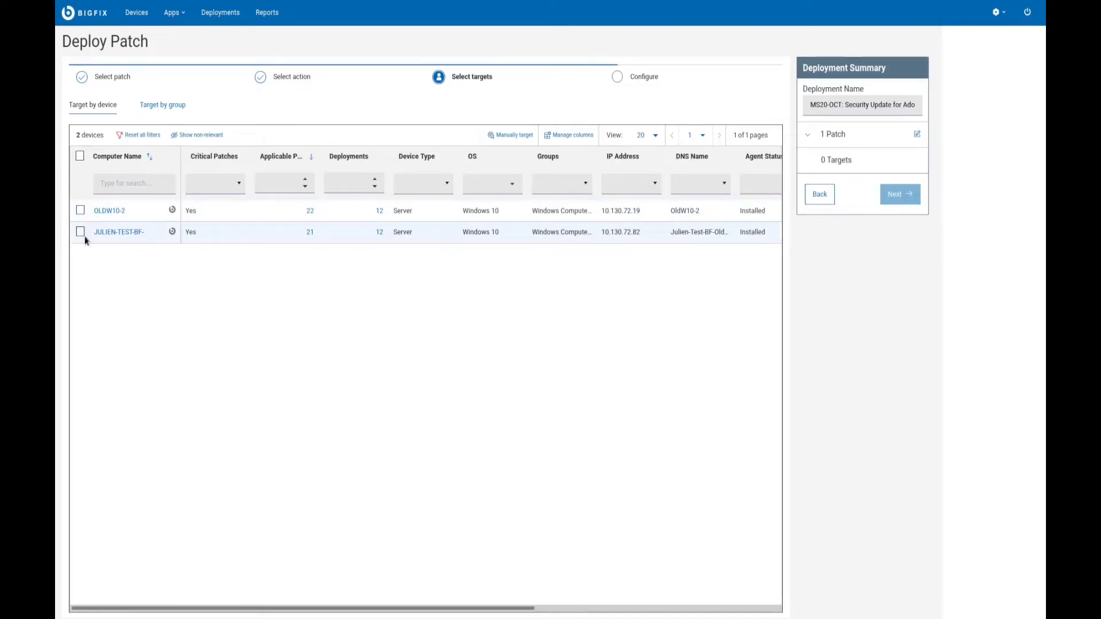
click(171, 106)
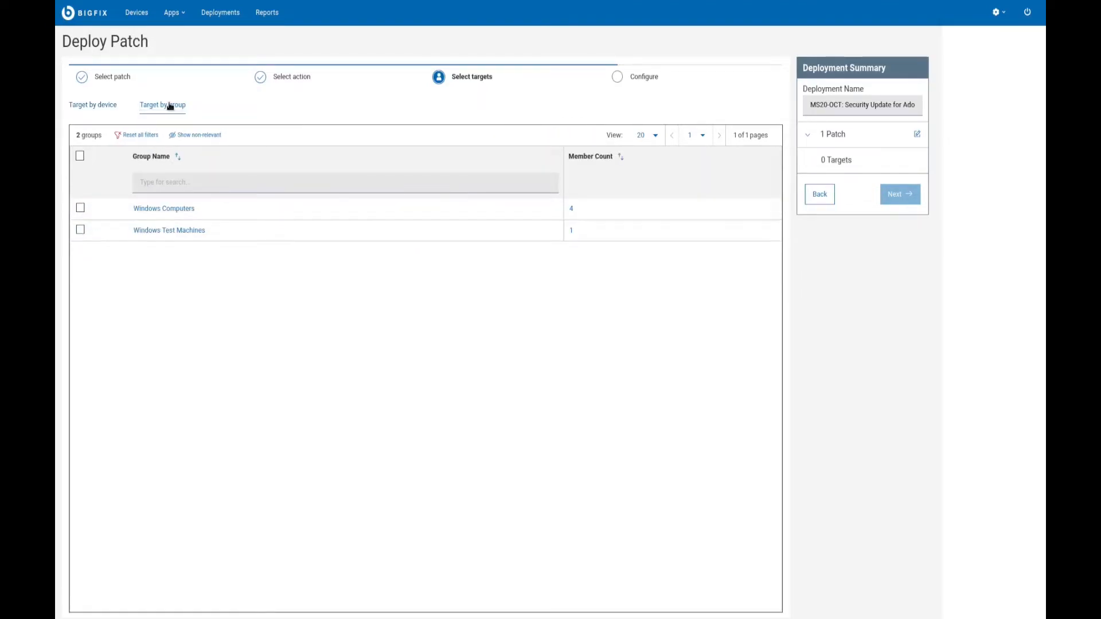
click(79, 231)
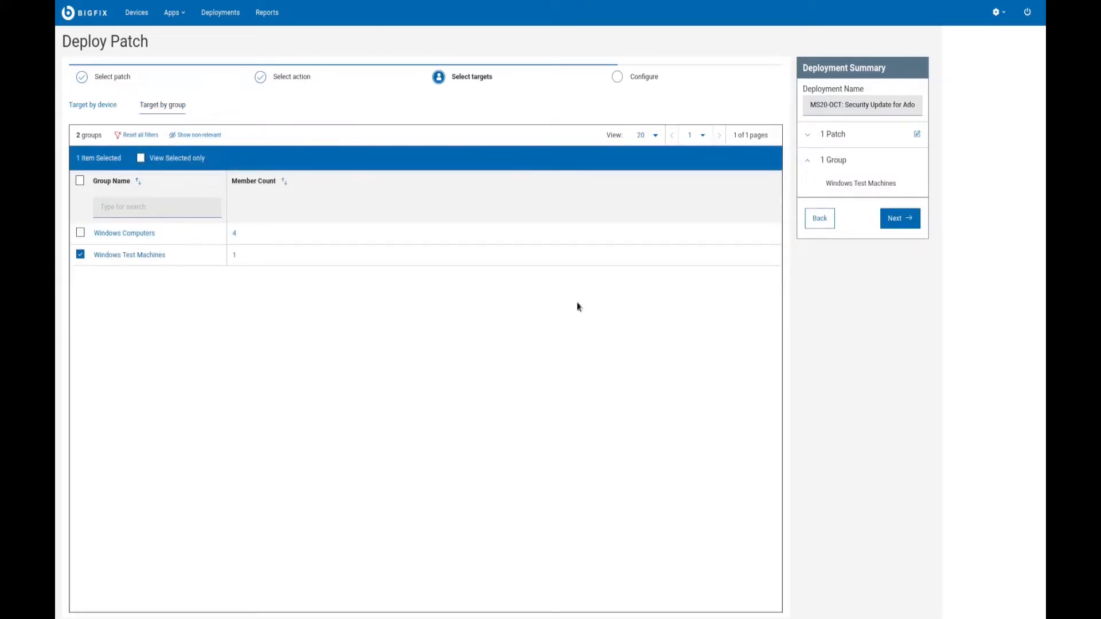
click(899, 219)
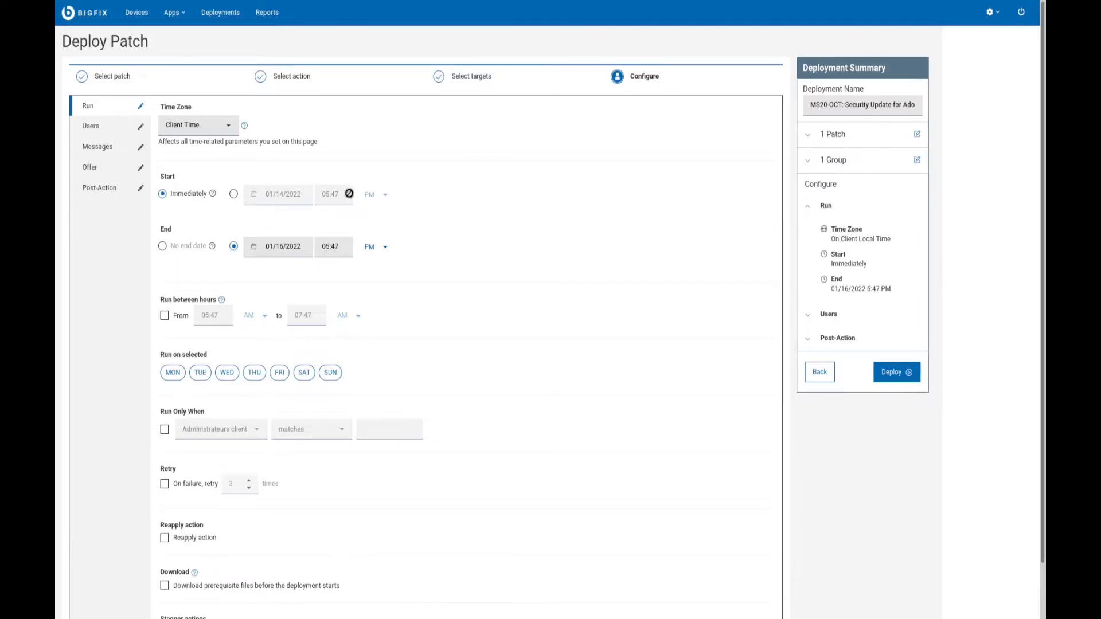
click(163, 247)
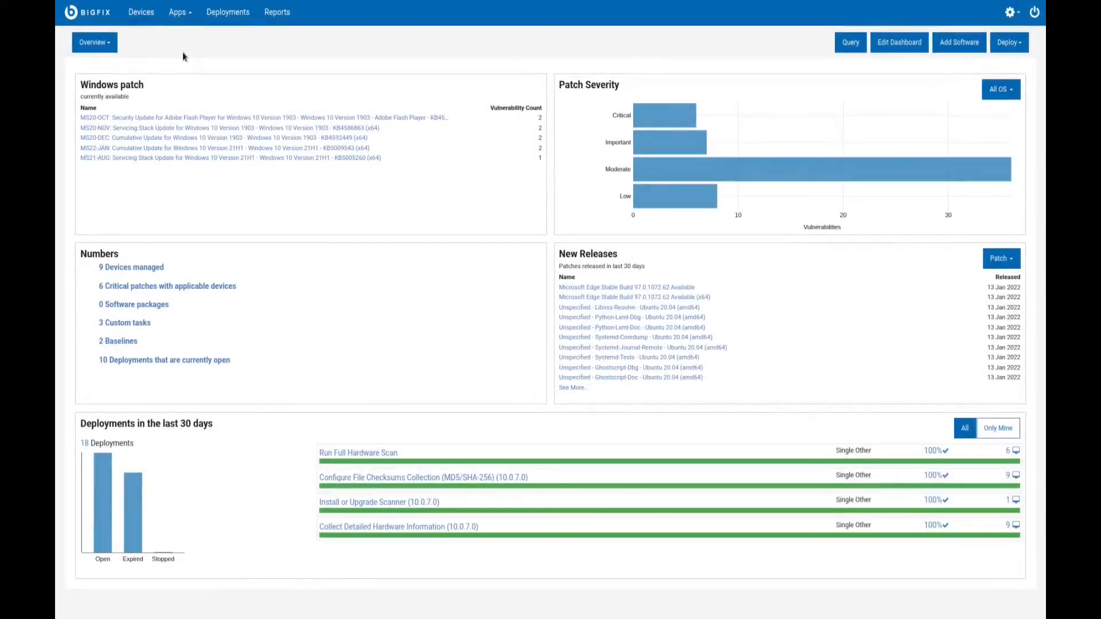
- Add a patch policy named "Automatic patching of devs' RedHat machines" in the Automatic patching site, with a description of its purpose
click(188, 22)
click(202, 116)
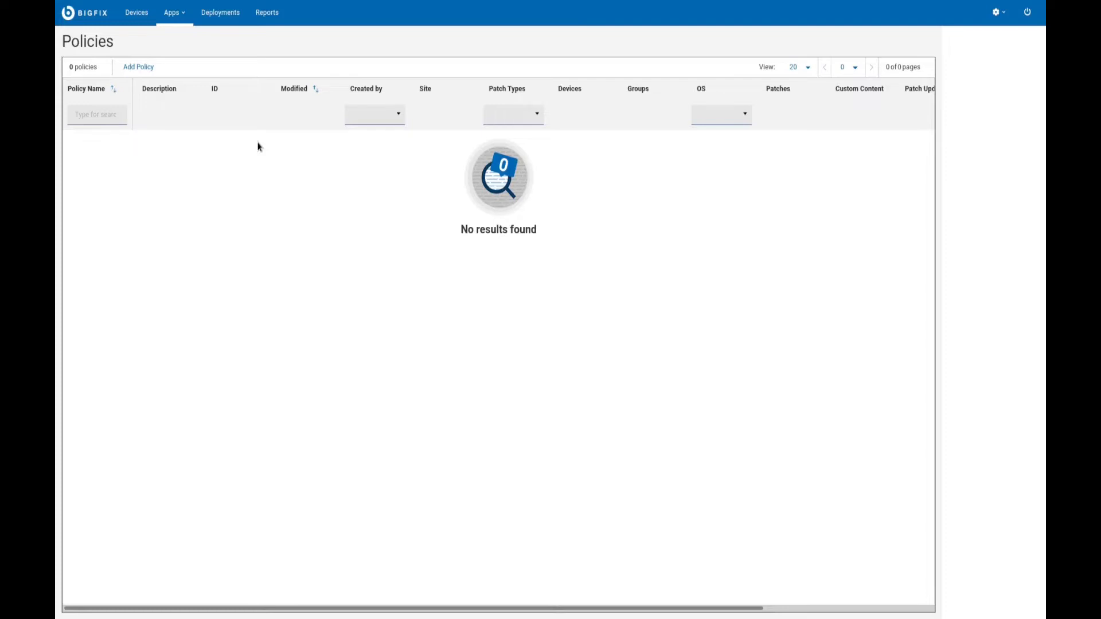
click(132, 67)
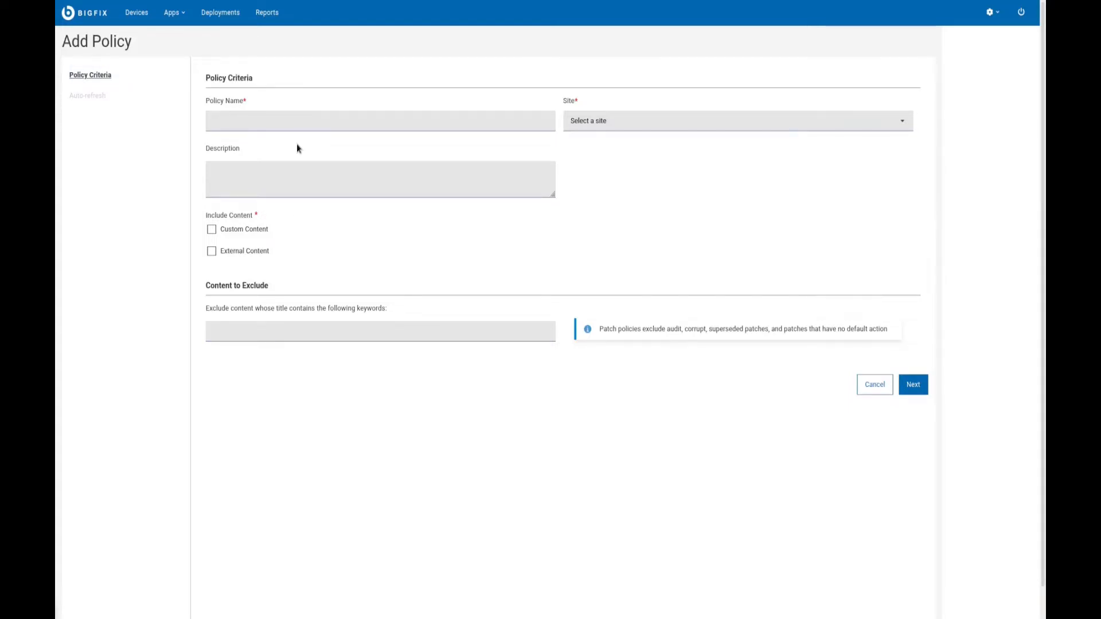
click(304, 121)
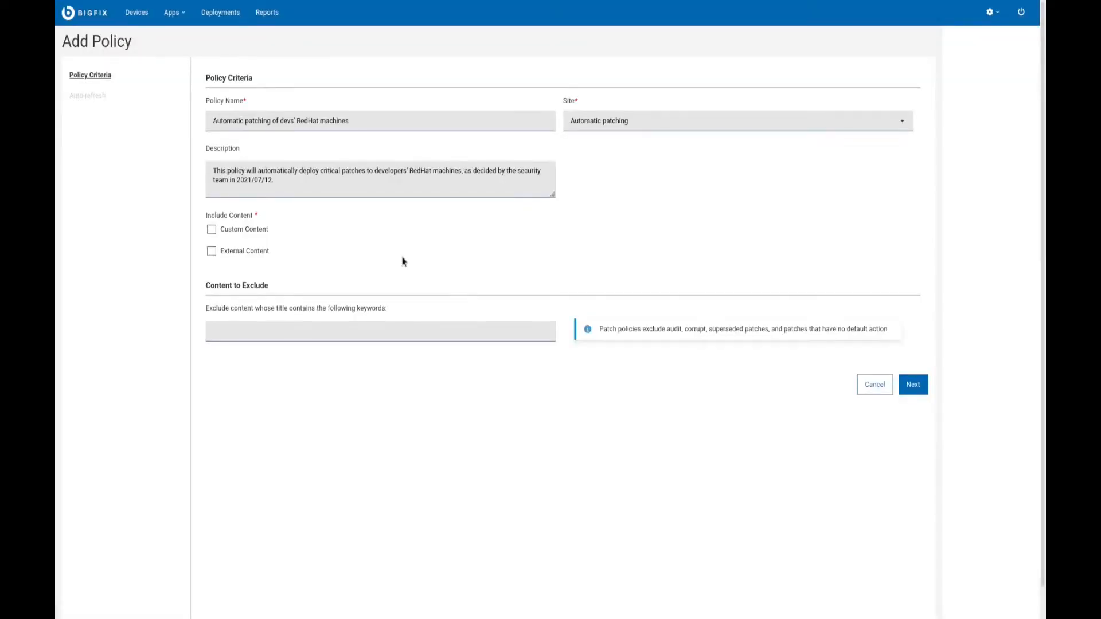
- Include external content in the policy for Red Hat Enterprise Linux, with category Security and severity Critical
click(259, 253)
click(335, 339)
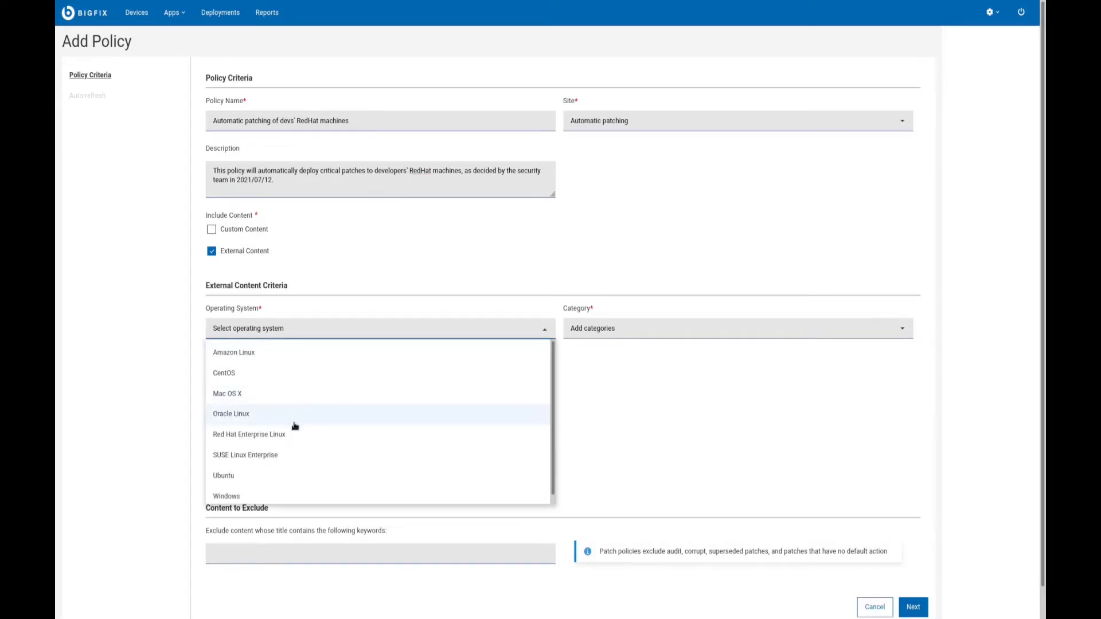
click(280, 437)
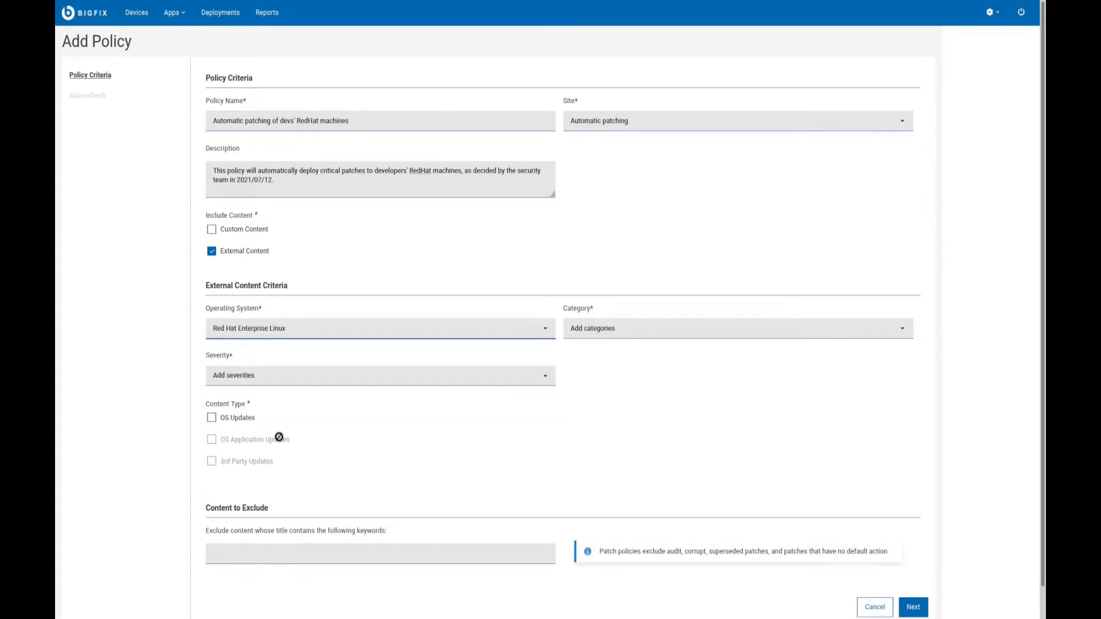
click(607, 331)
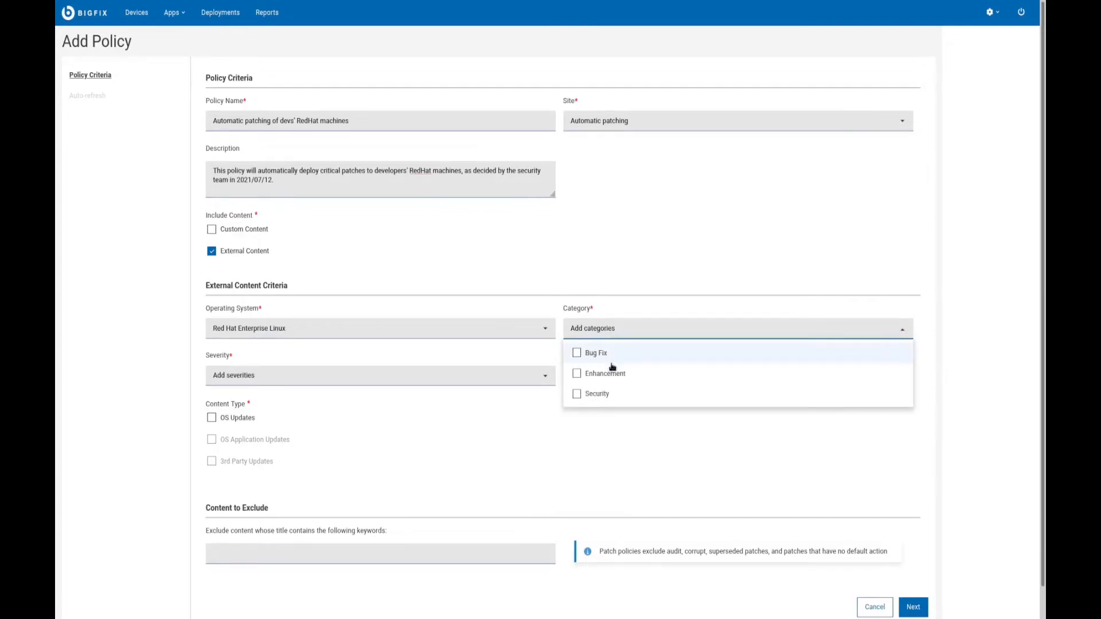
click(595, 395)
click(513, 384)
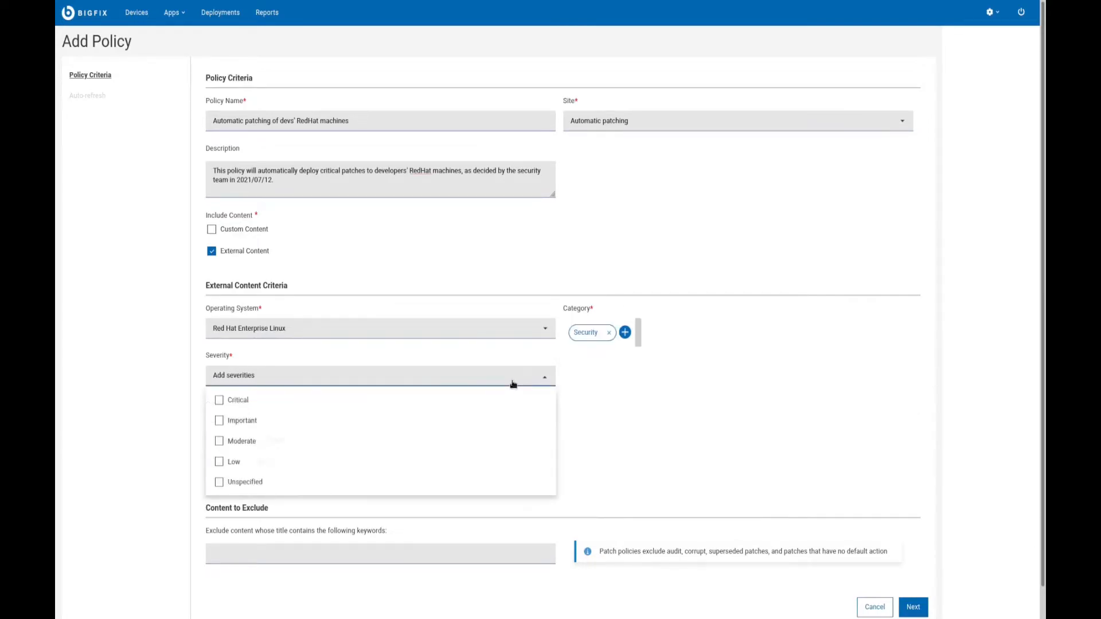
click(275, 408)
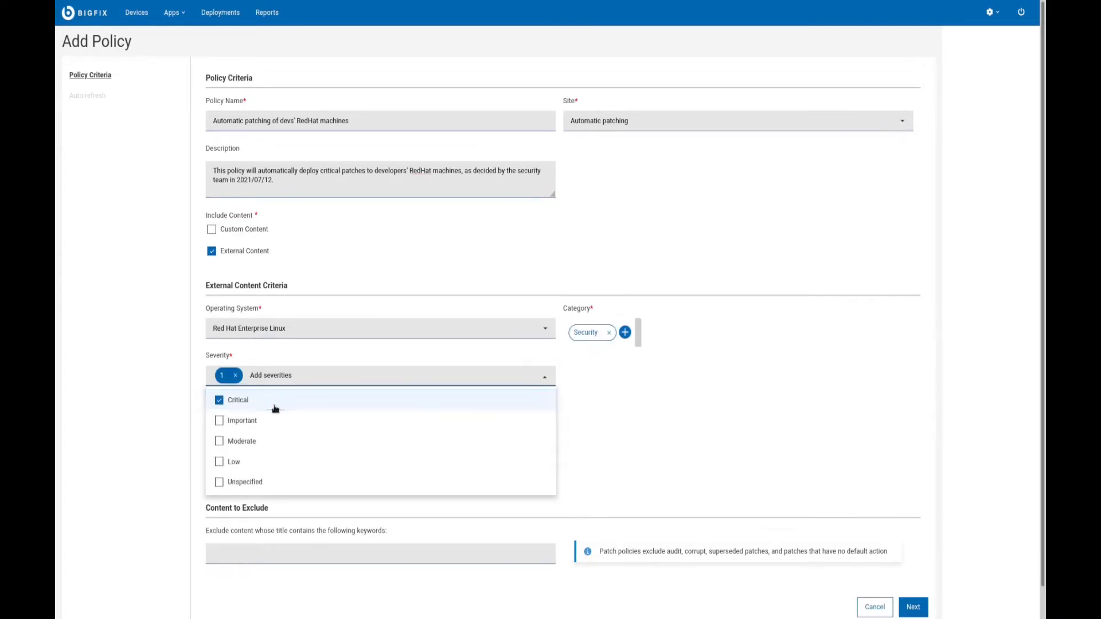
click(682, 463)
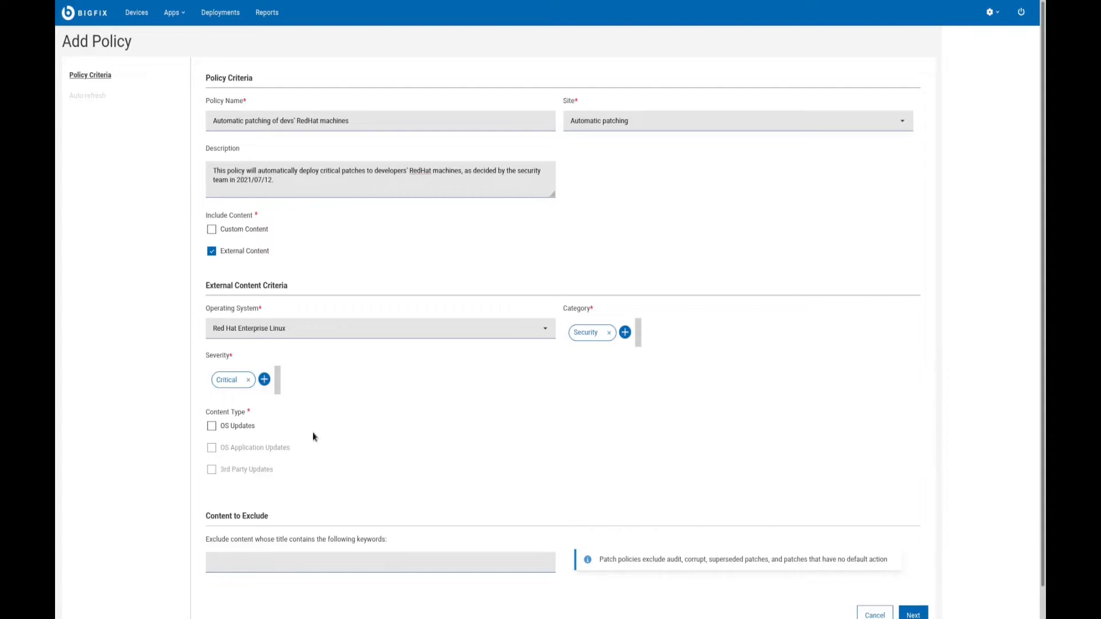
- Set the policy's content type to OS Updates for Red Hat Enterprise 8
click(246, 428)
click(577, 440)
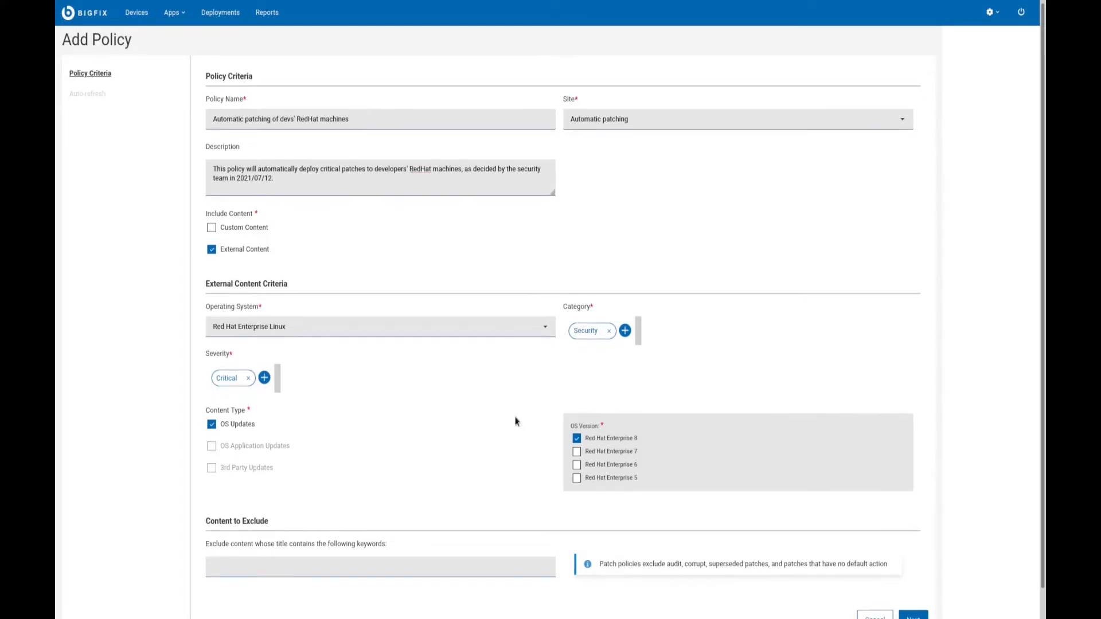
scroll(516, 422, down, 1)
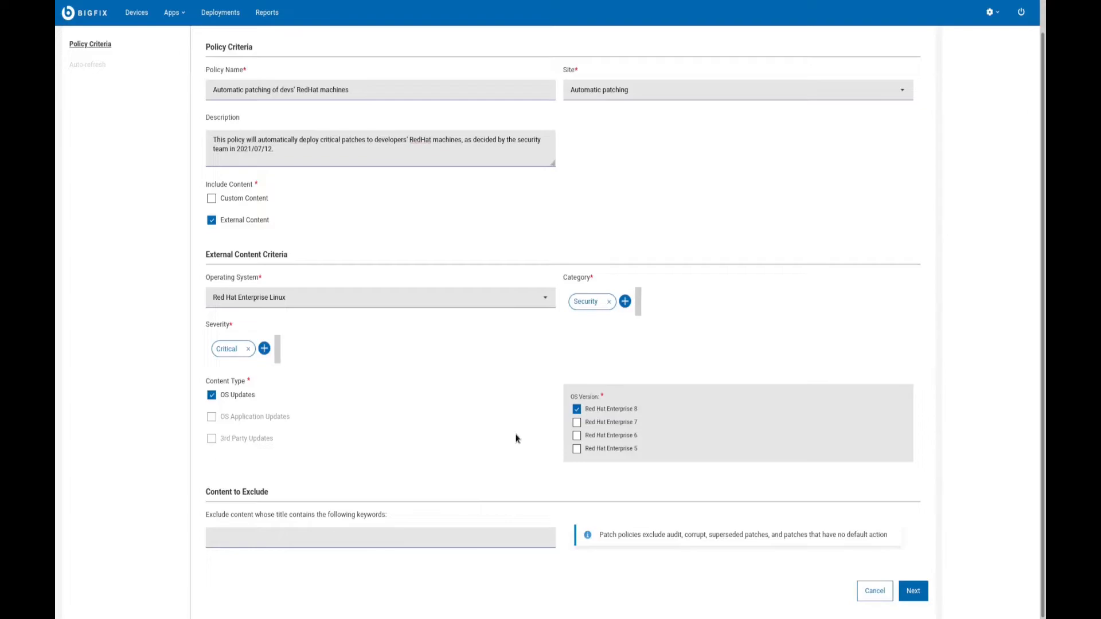
- Enable a daily auto-refresh at 7:00 WebUI Server Time for the policy and save it
click(915, 597)
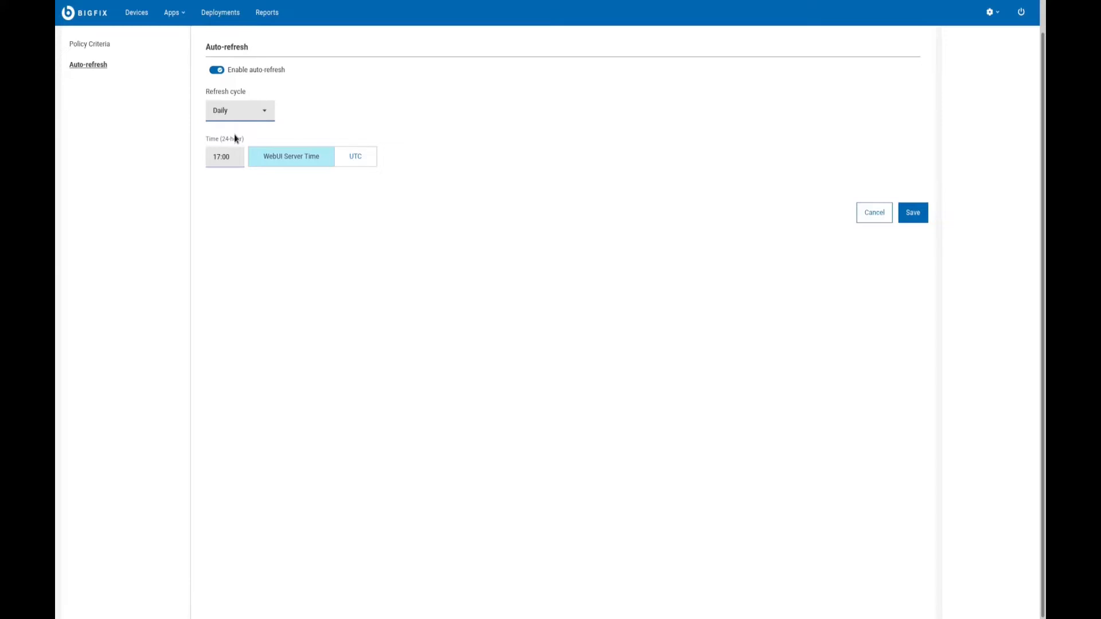
click(227, 159)
click(214, 158)
key(BackSpace)
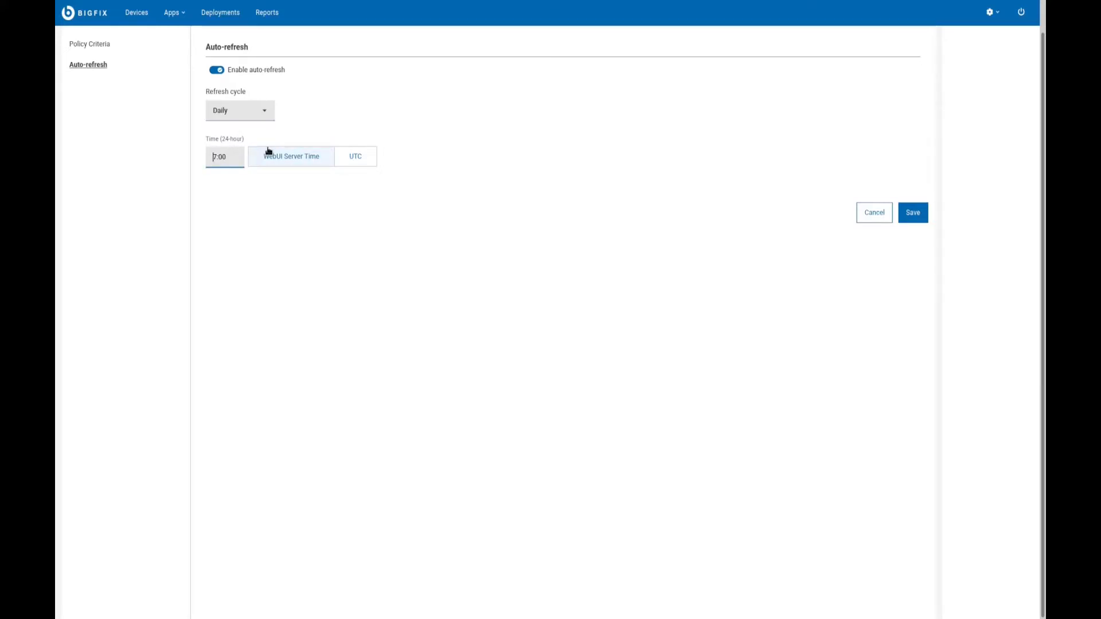
click(268, 152)
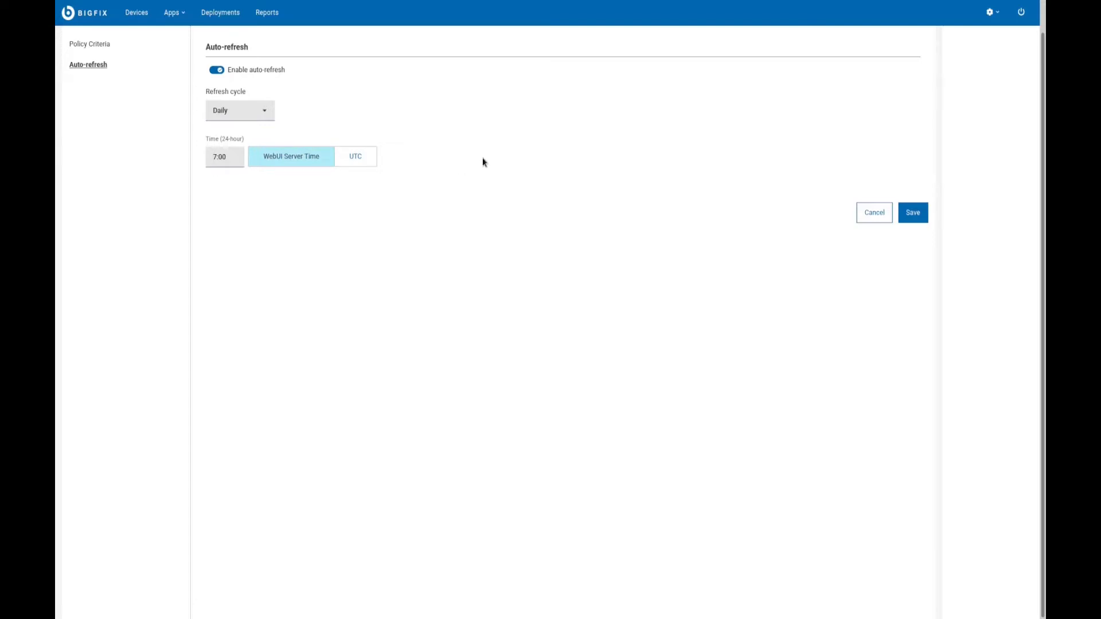
click(913, 214)
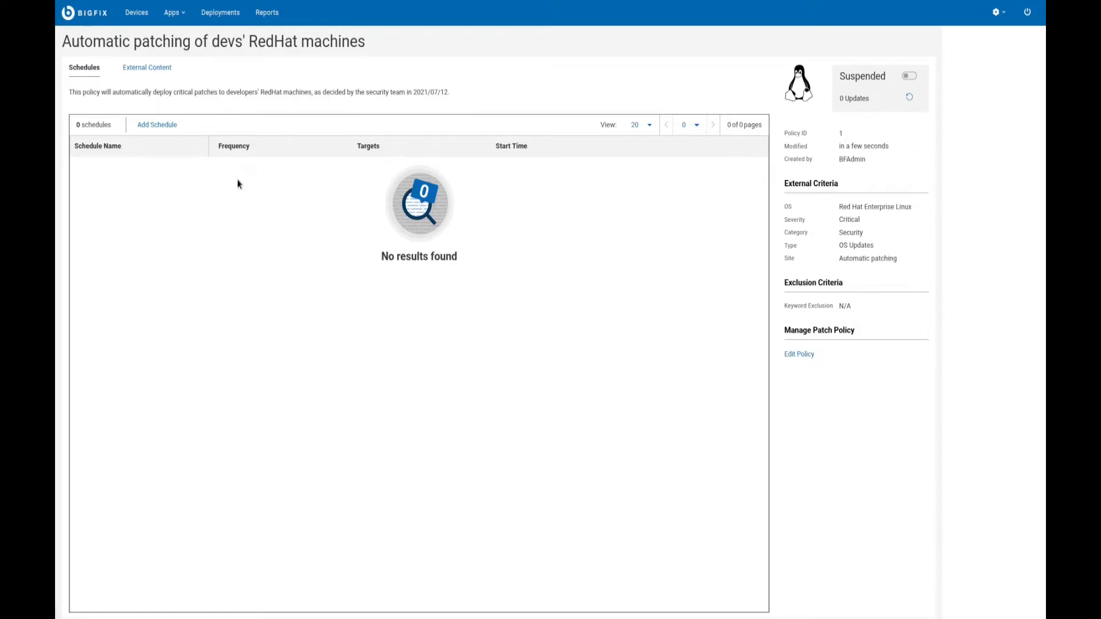
- Add and save a weekly policy schedule named "Patch on Tuesday." for Thursday at 17:00 Client Time, with 7 days' patching duration and a 1-hour stagger
click(161, 126)
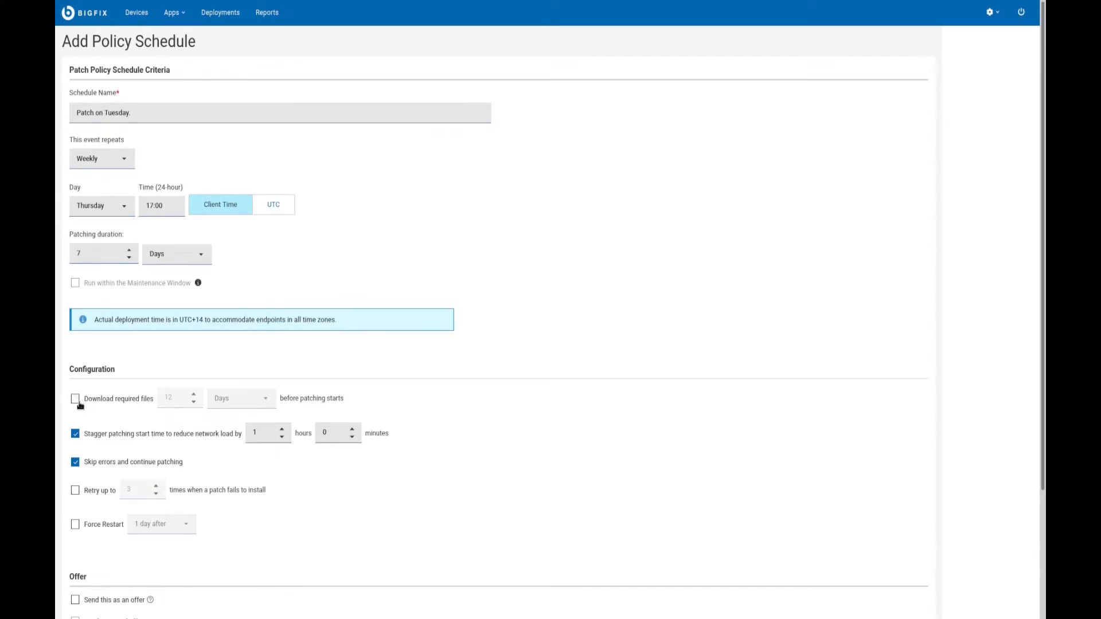
click(75, 400)
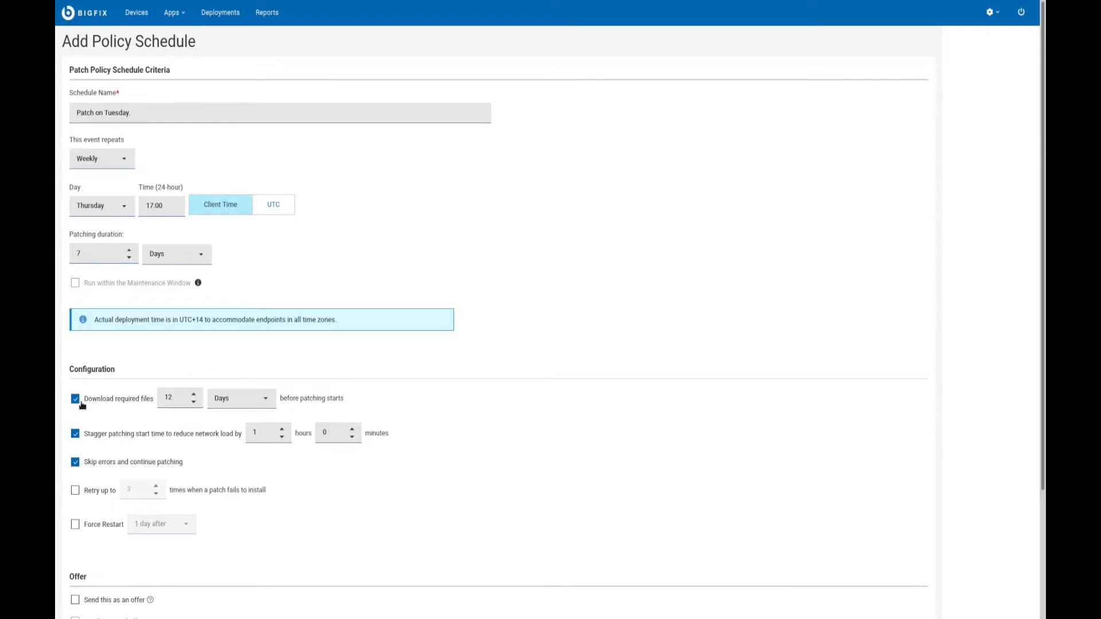
click(81, 404)
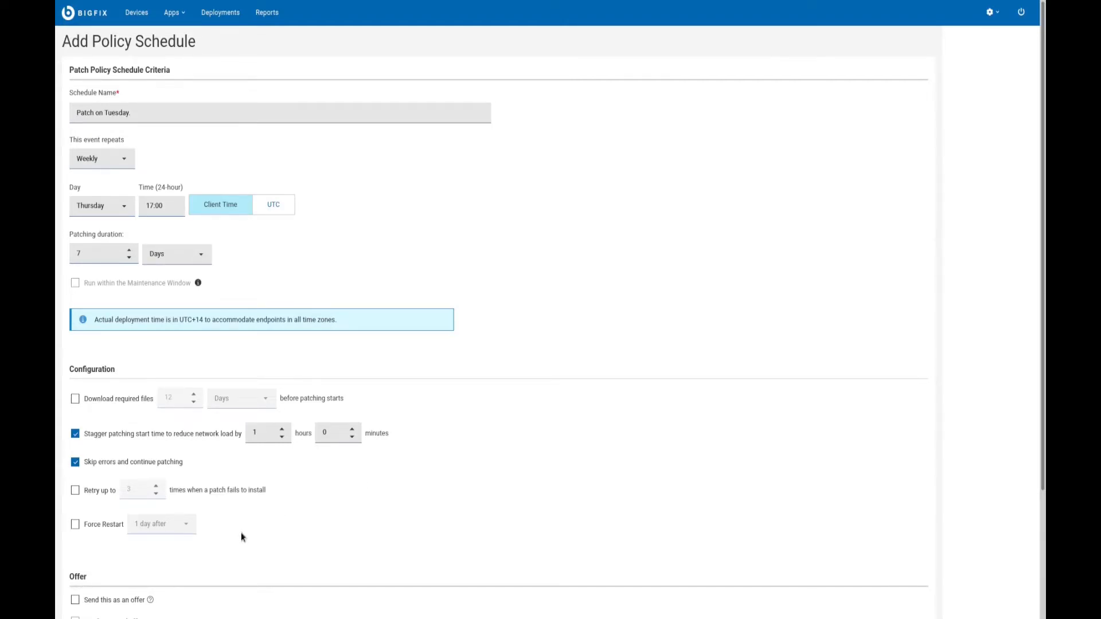
scroll(248, 537, down, 3)
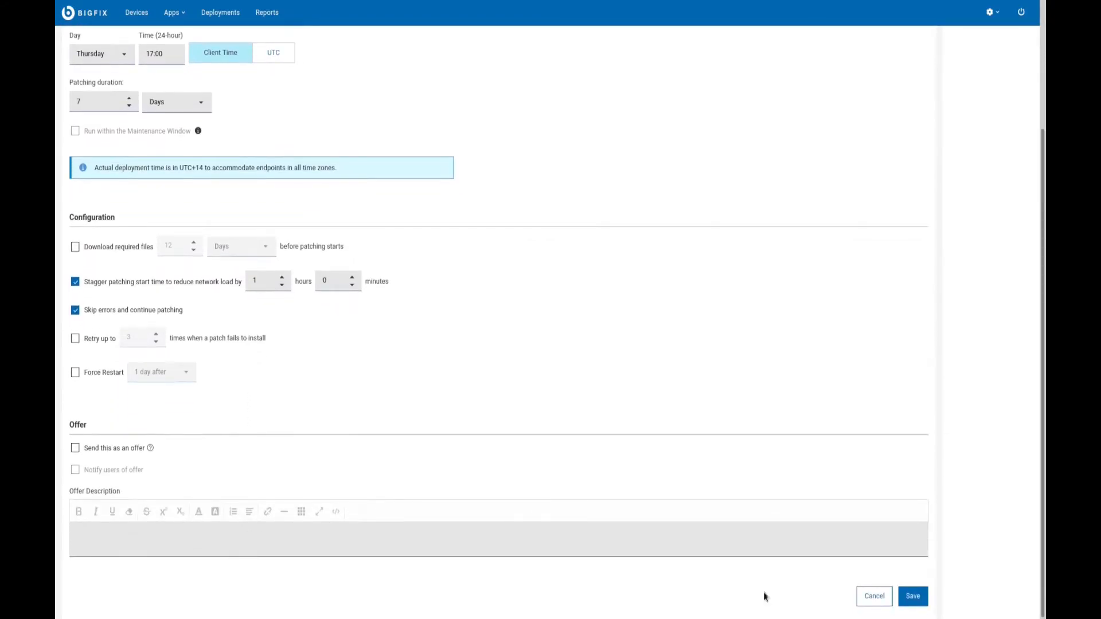
click(913, 597)
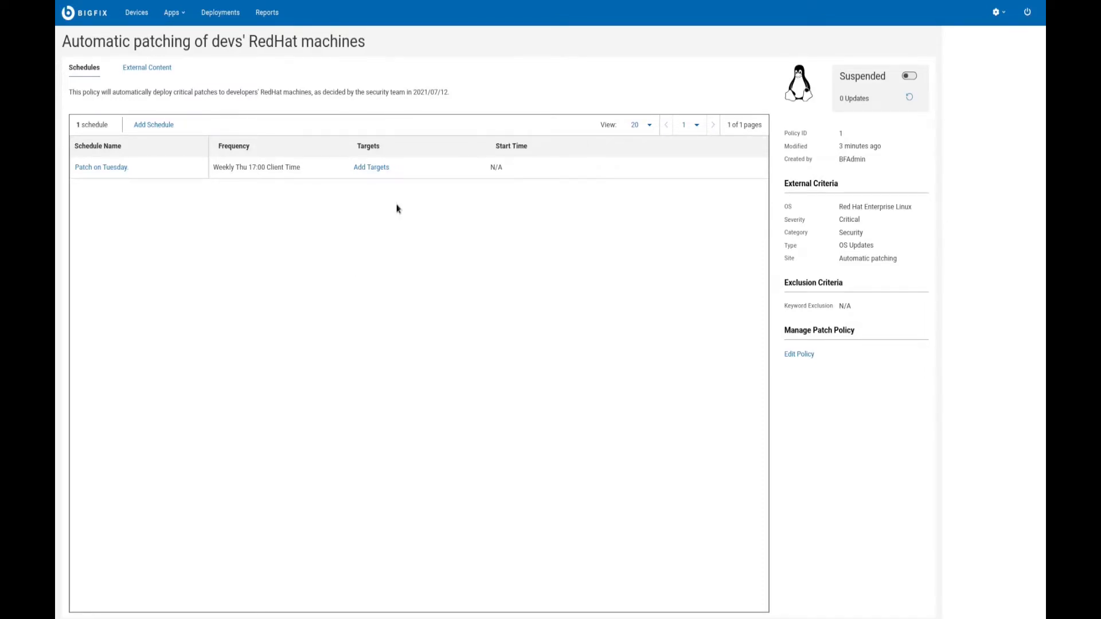
- Target the schedule at the Developers' machines group, save the targets, and activate the suspended policy
click(371, 168)
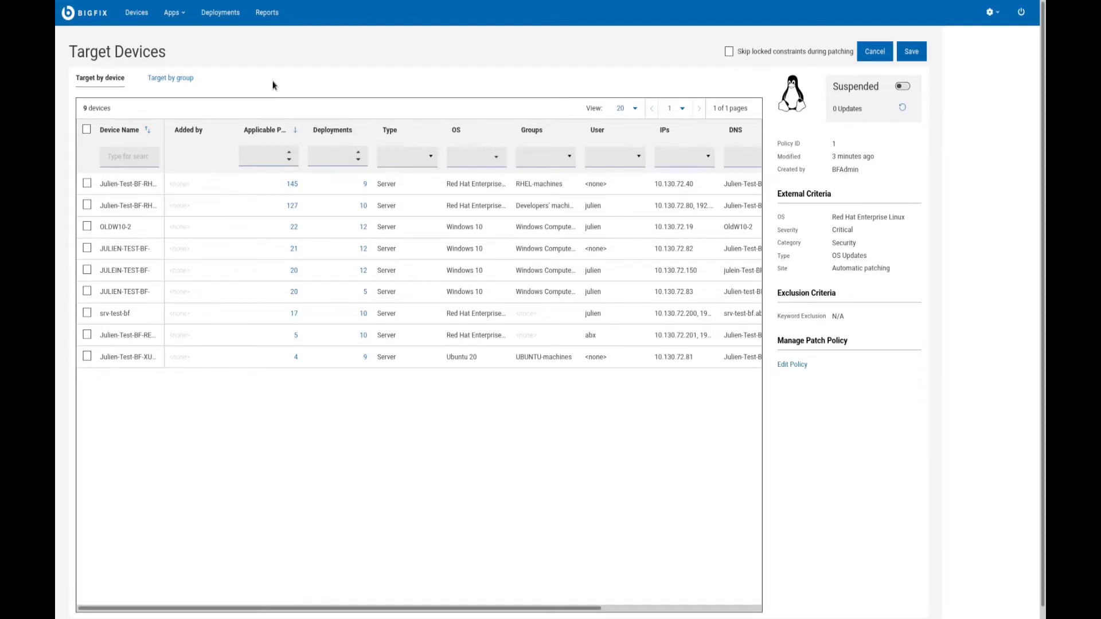
click(170, 77)
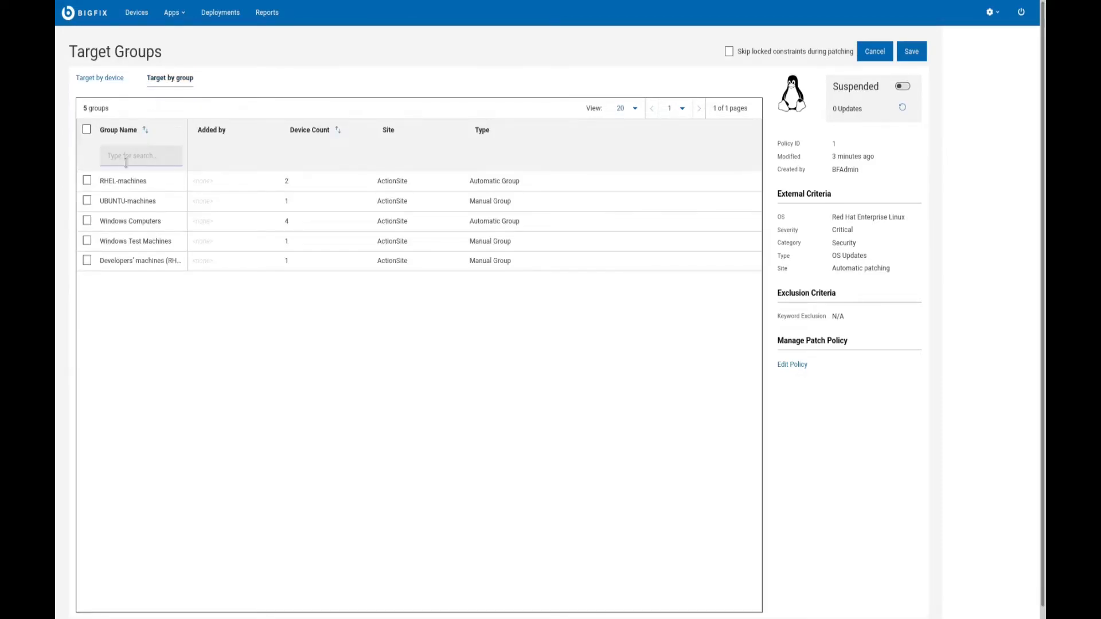
click(87, 261)
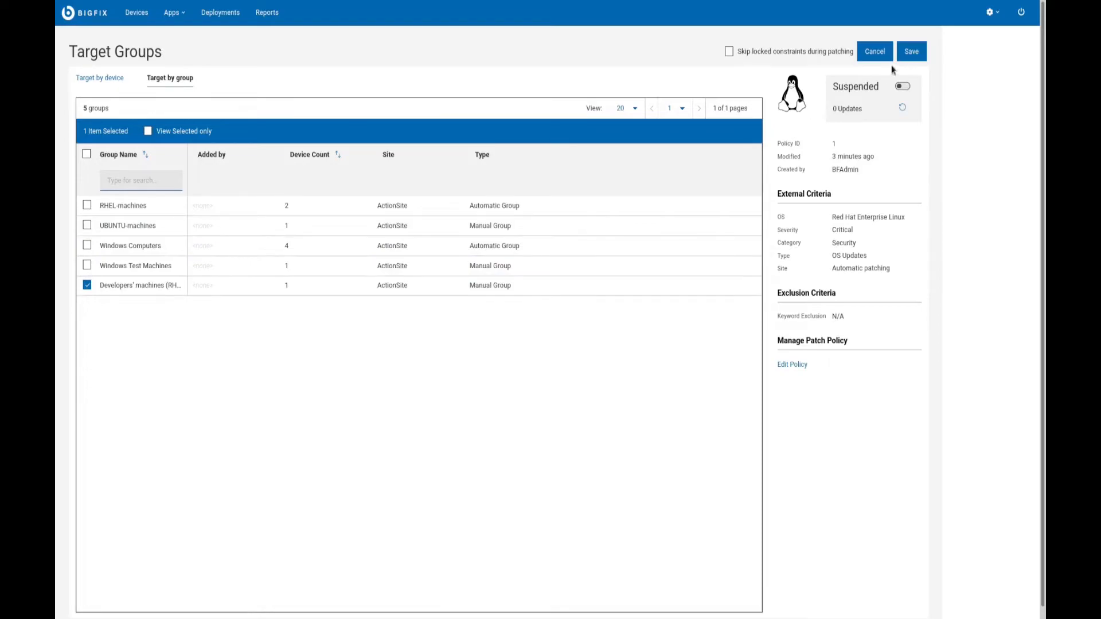
click(912, 52)
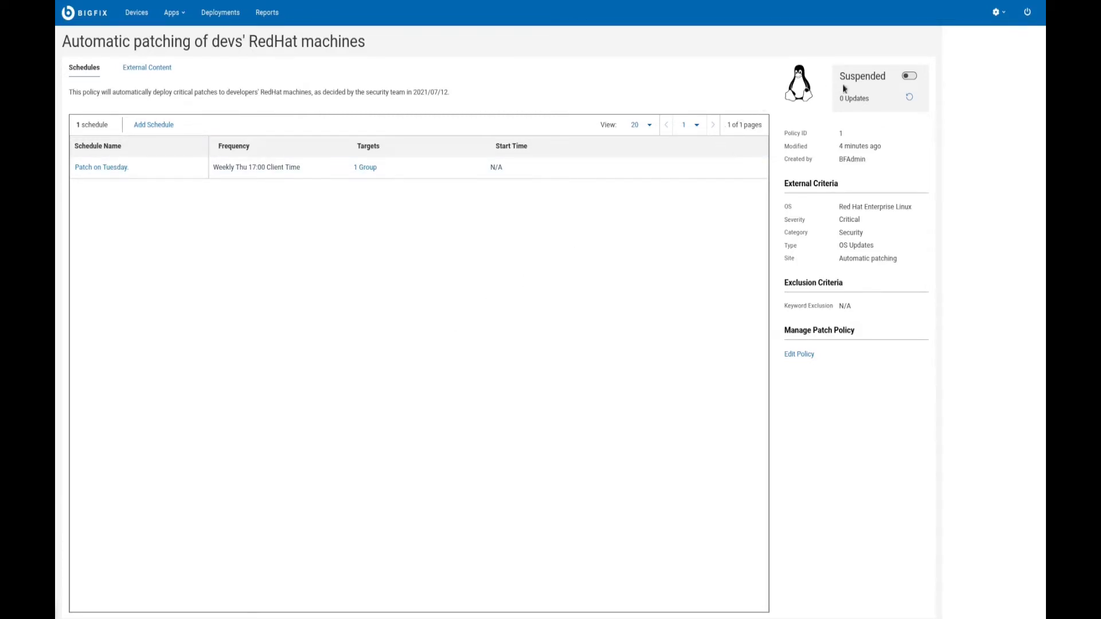
click(909, 76)
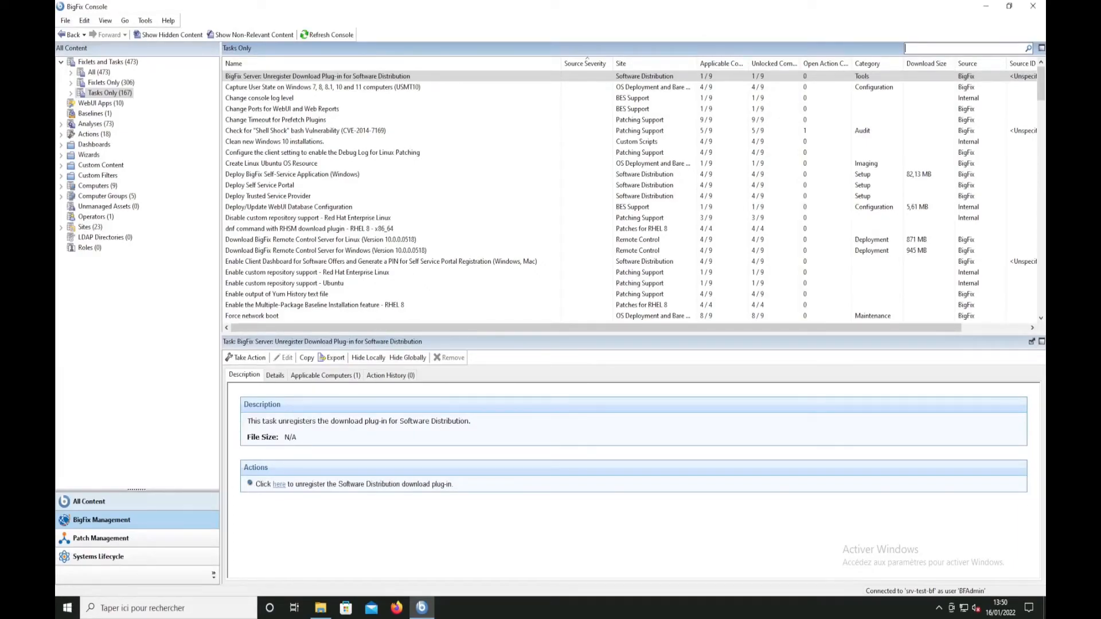
- In BigFix Console, search the tasks for "windows regi" and view the description of Collect Specific Registry from Windows Endpoints (10.0.7.0)
click(928, 48)
text(win)
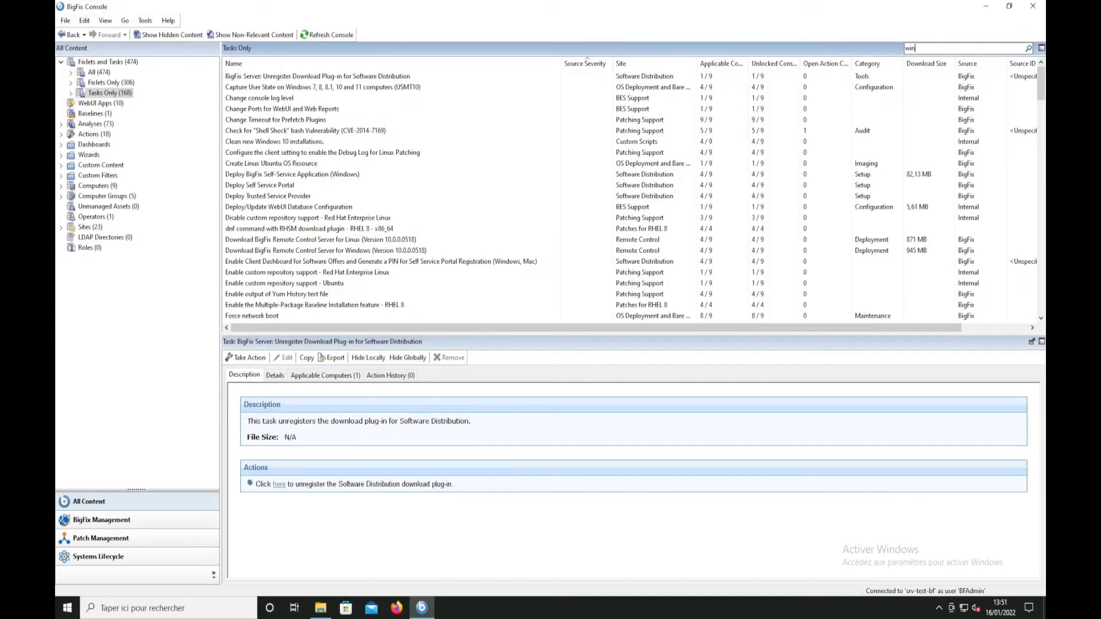
text(dows regi)
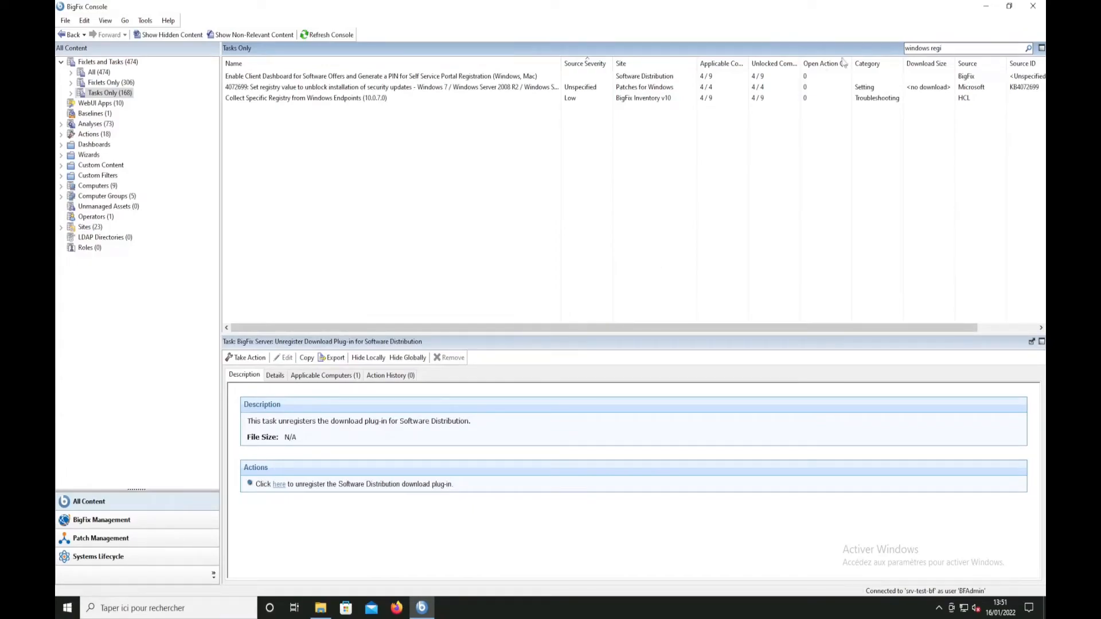
click(414, 102)
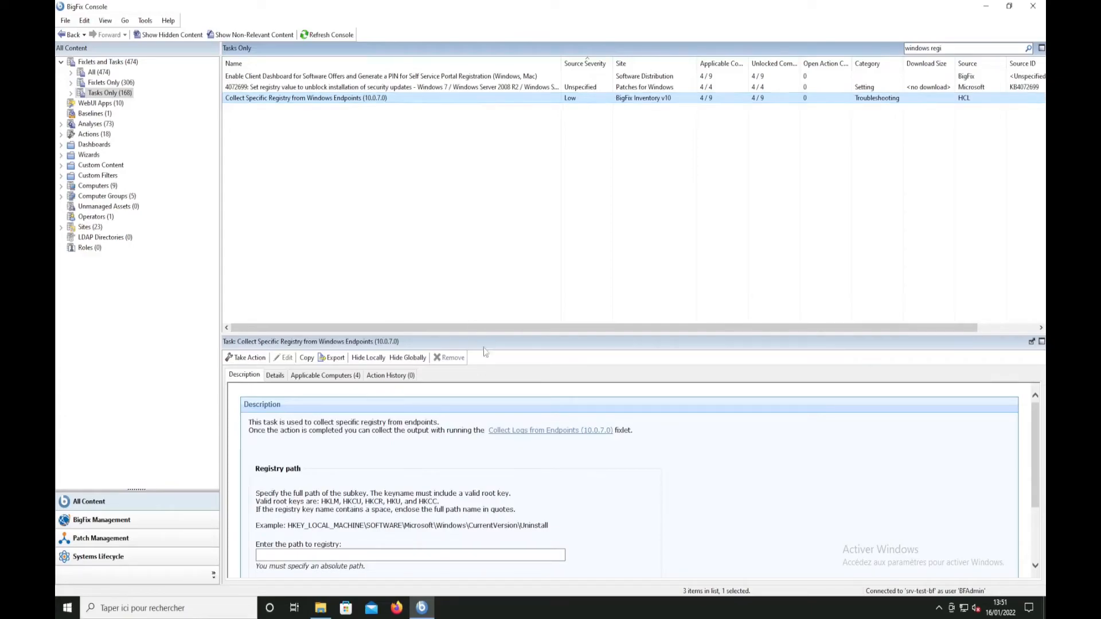
scroll(563, 512, down, 1)
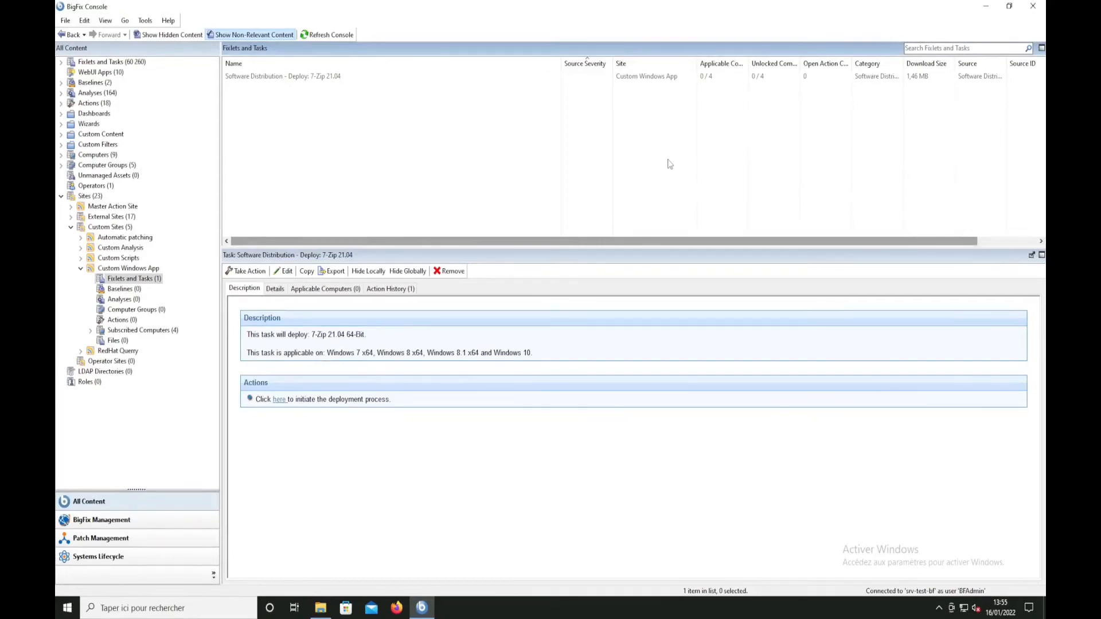
- Open the 7-Zip 21.04 deployment task in Custom Windows App for editing and examine its action script and relevance
click(412, 77)
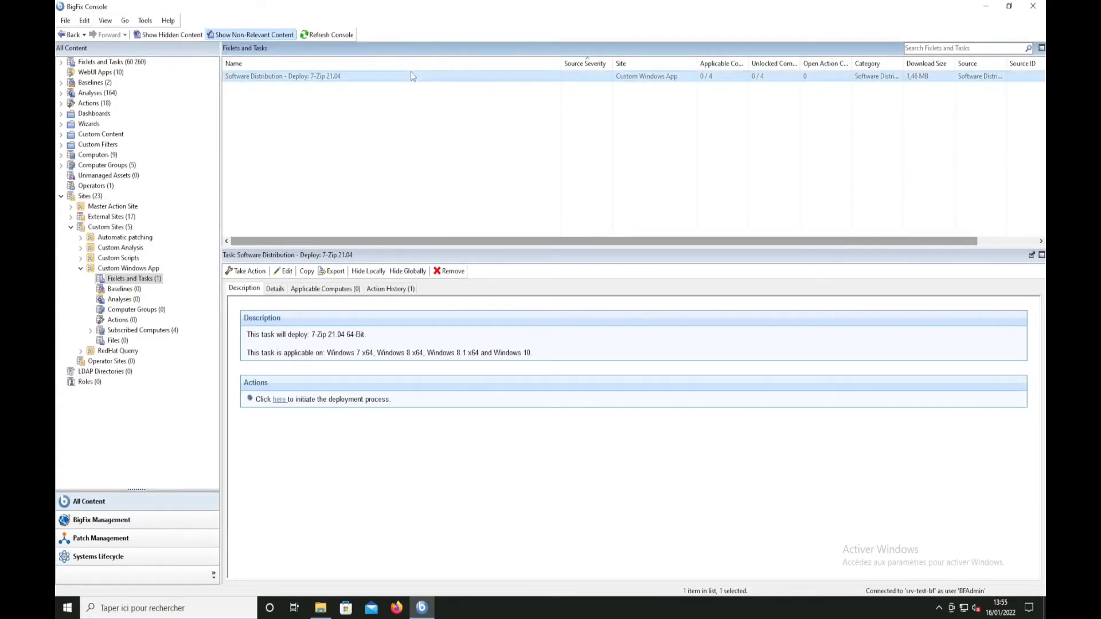
click(277, 277)
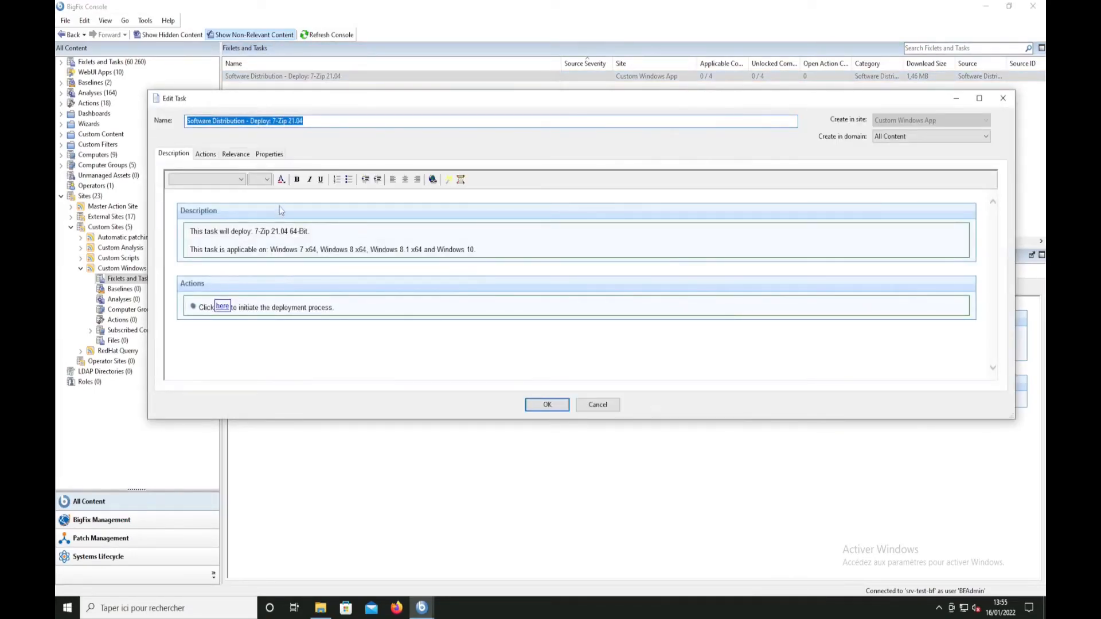
click(202, 159)
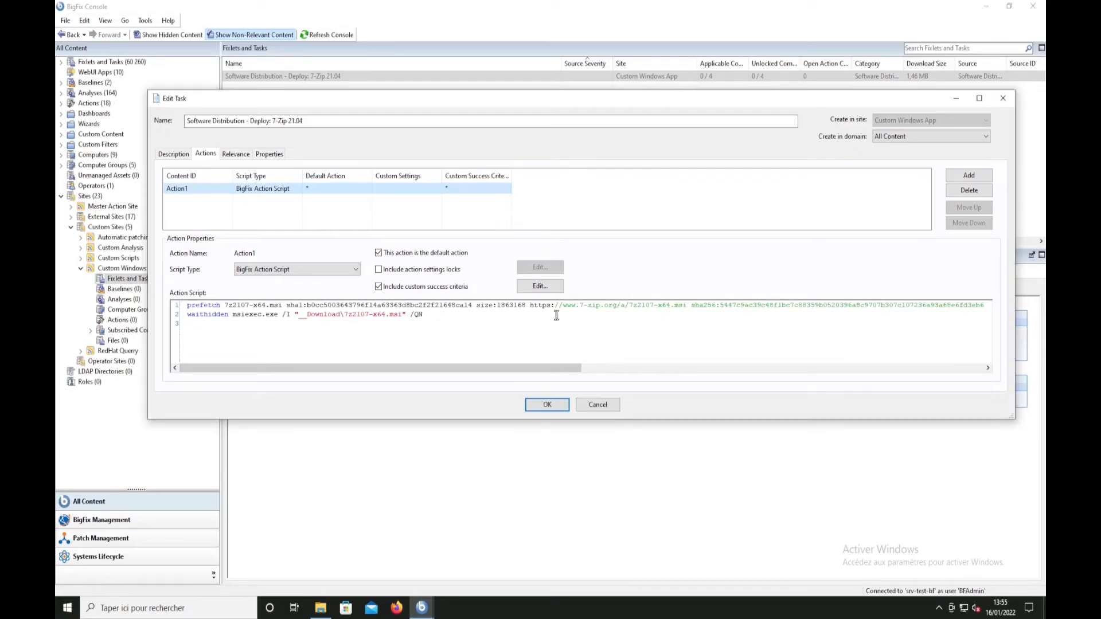
click(236, 154)
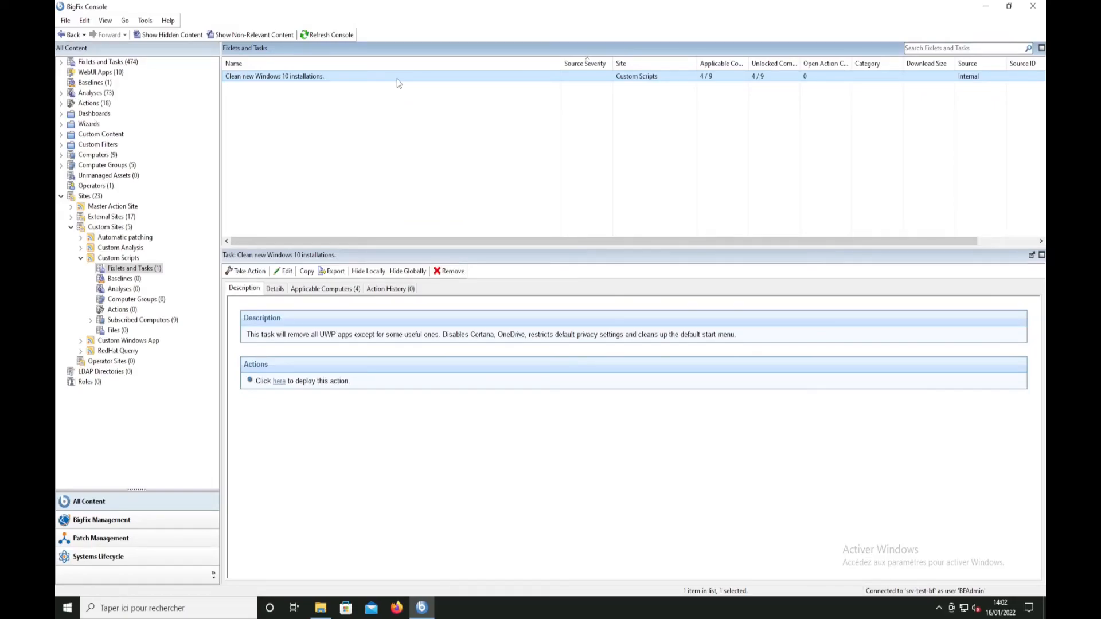
- Deploy the "Clean new Windows 10 installations." task to the W10-Client computer
click(246, 270)
drag(526, 116, 521, 109)
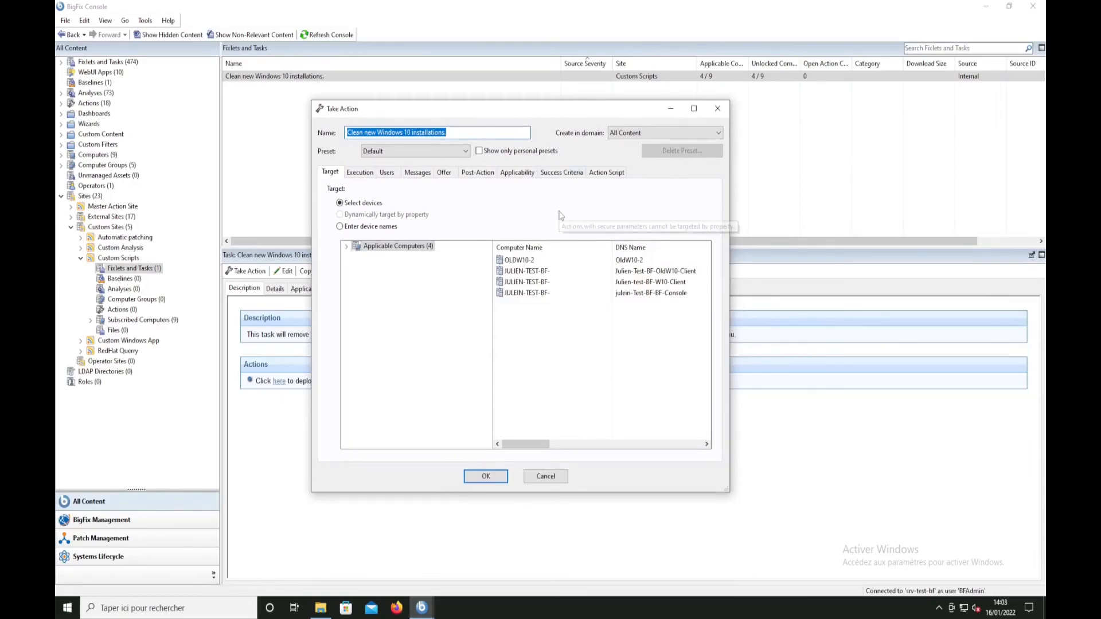
click(524, 283)
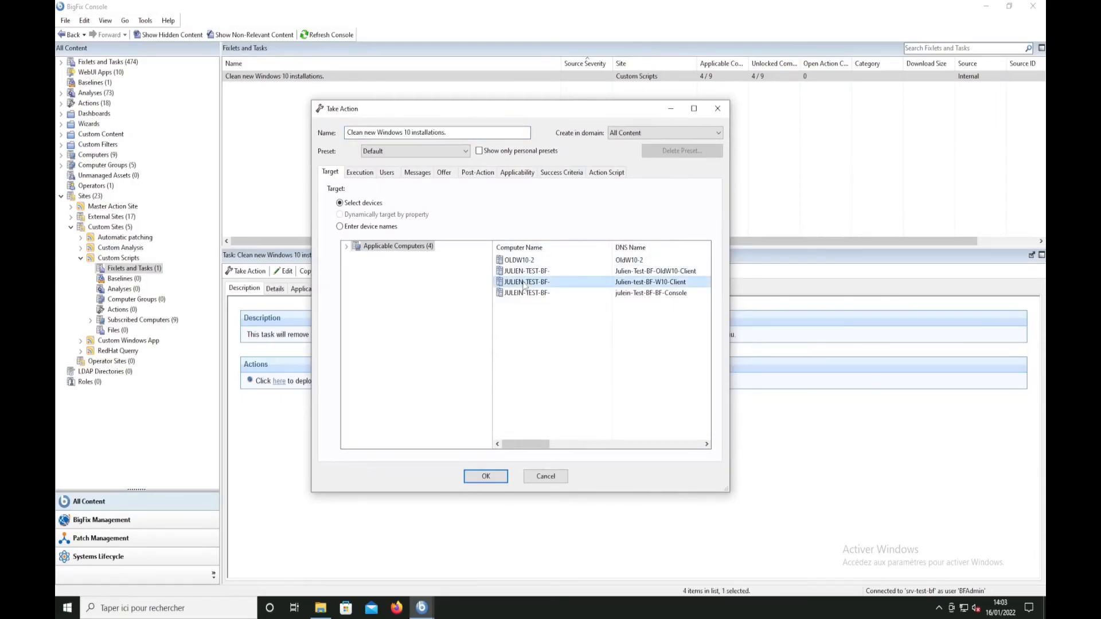
click(485, 482)
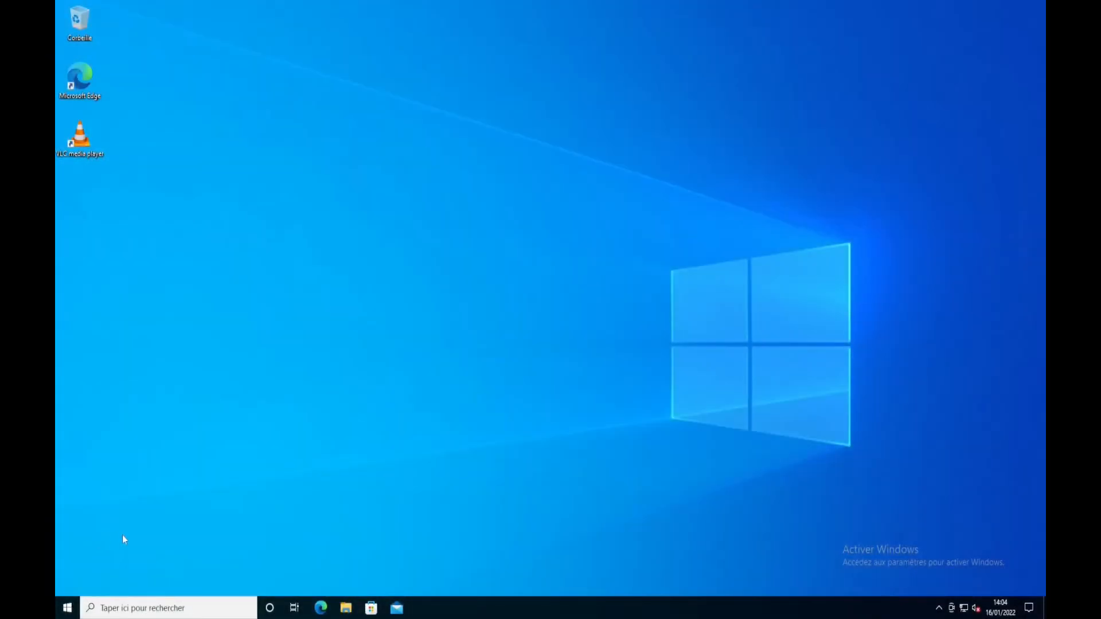
- On the Windows 10 client's desktop, check the listed apps and restart the computer
click(77, 604)
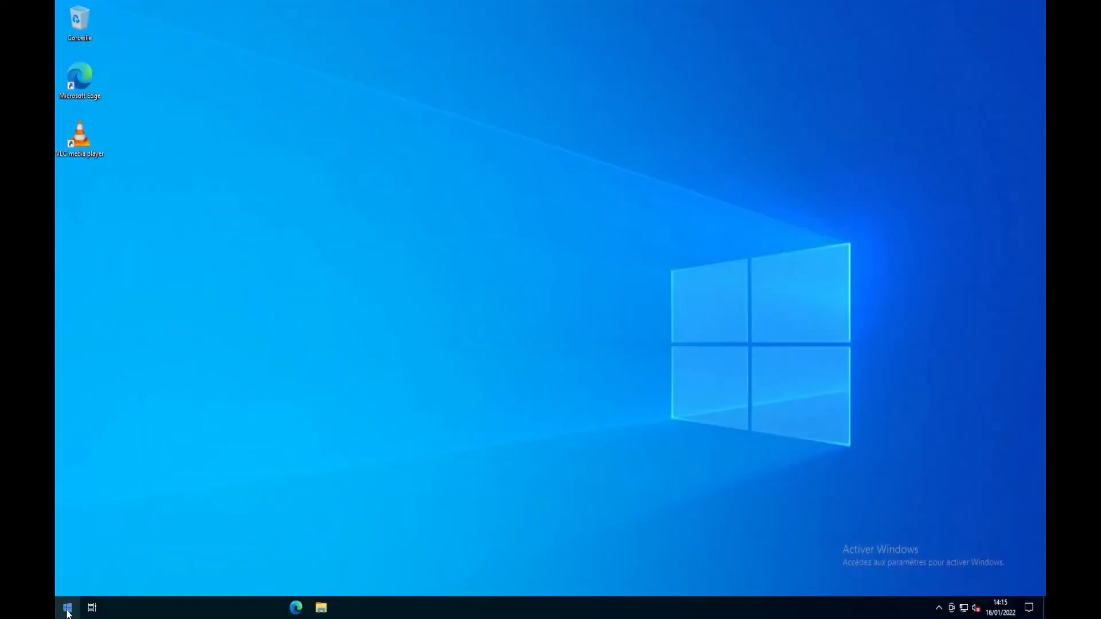
click(67, 608)
click(68, 584)
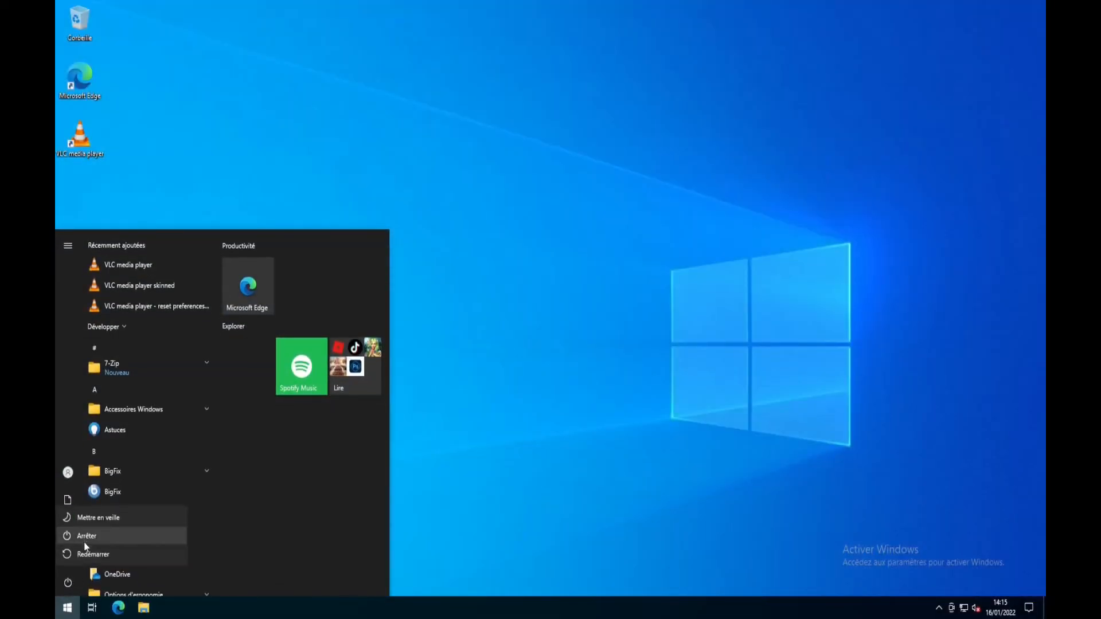
click(84, 553)
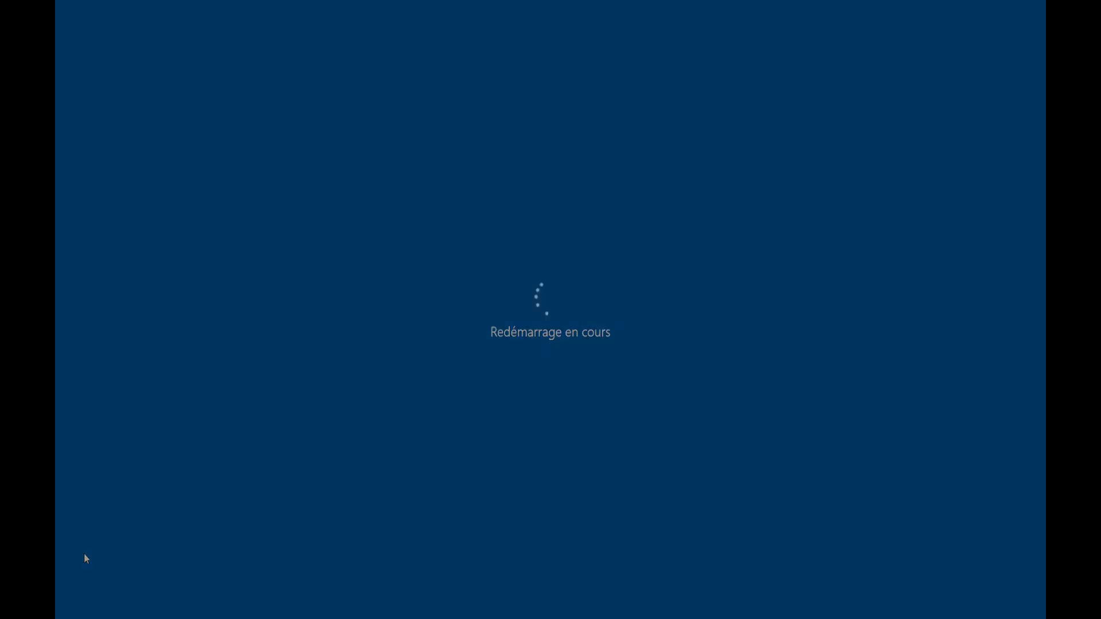